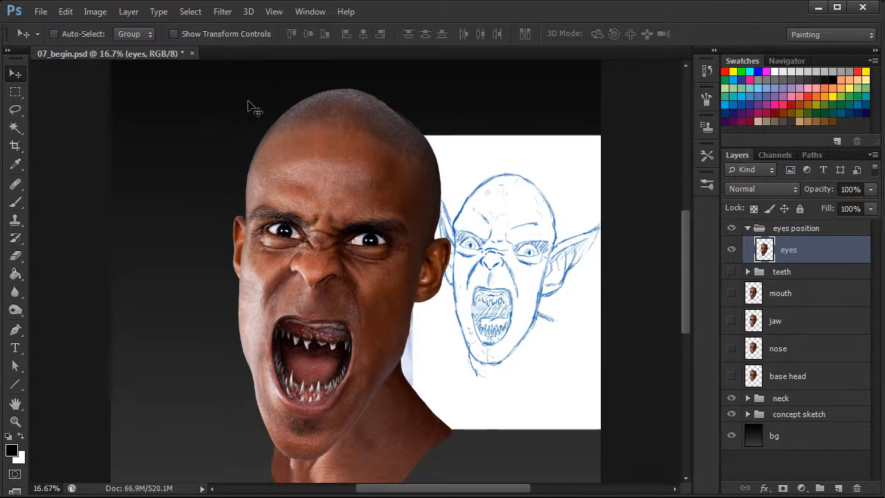
# - Hide the concept sketch group and open the Liquify filter on the eyes layer
pyautogui.click(731, 414)
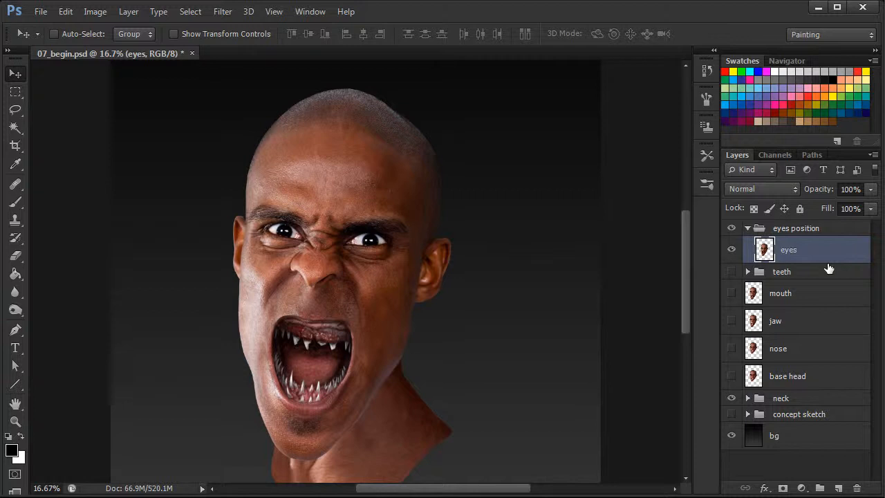
pyautogui.click(224, 18)
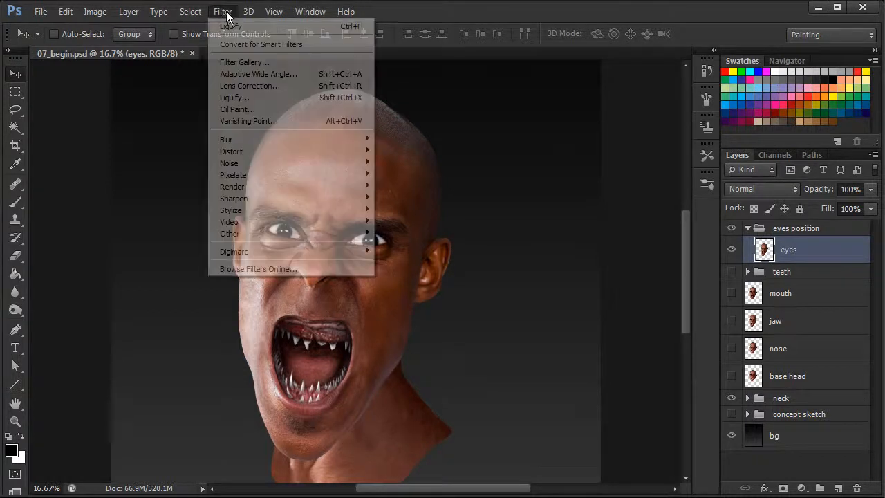
pyautogui.click(260, 99)
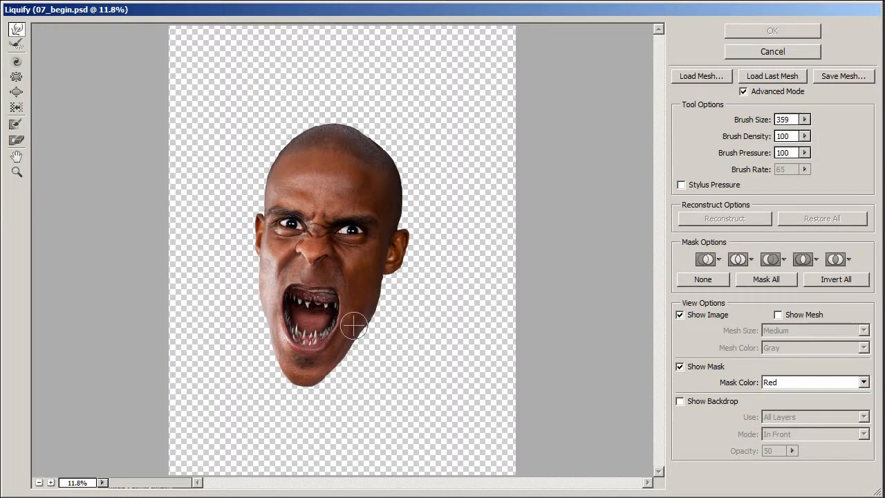
# - Paint a freeze mask over the whole head, leaving only the eyes, eyebrows and nose bridge unprotected
pyautogui.hotkey('ctrl', '+')
pyautogui.hotkey('ctrl', '+')
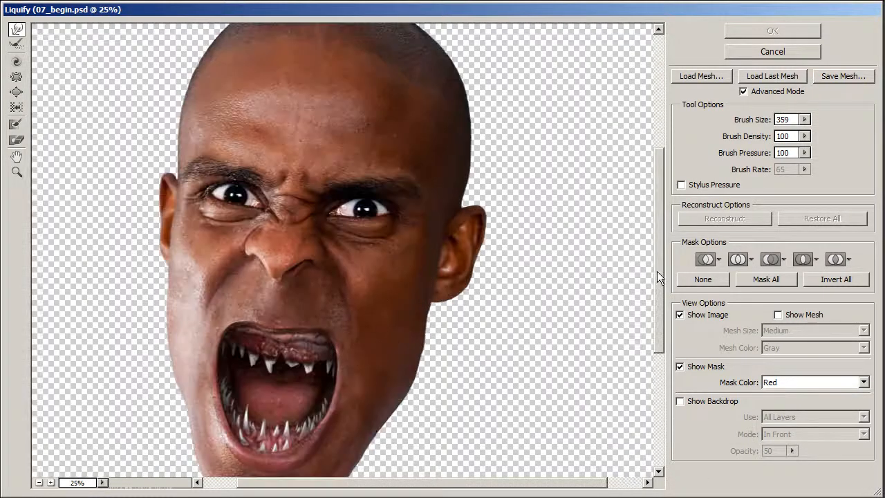
pyautogui.moveTo(656, 270); pyautogui.dragTo(658, 305)
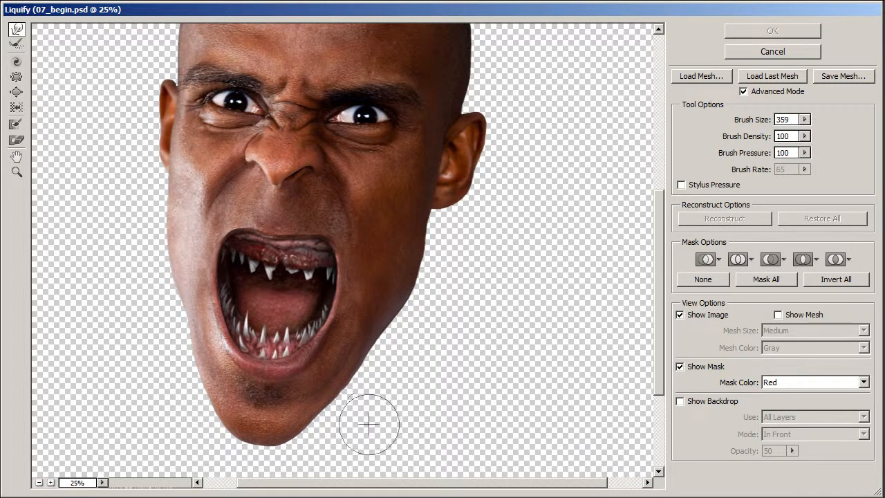
pyautogui.click(16, 125)
pyautogui.moveTo(264, 240)
pyautogui.mouseDown()
pyautogui.moveTo(257, 179)
pyautogui.moveTo(273, 163)
pyautogui.moveTo(293, 162)
pyautogui.moveTo(298, 174)
pyautogui.moveTo(286, 158)
pyautogui.moveTo(192, 206)
pyautogui.moveTo(175, 204)
pyautogui.moveTo(193, 258)
pyautogui.moveTo(188, 337)
pyautogui.moveTo(236, 368)
pyautogui.moveTo(226, 429)
pyautogui.moveTo(273, 456)
pyautogui.moveTo(357, 369)
pyautogui.moveTo(373, 259)
pyautogui.moveTo(325, 200)
pyautogui.moveTo(337, 210)
pyautogui.moveTo(405, 206)
pyautogui.moveTo(305, 187)
pyautogui.moveTo(401, 208)
pyautogui.moveTo(446, 202)
pyautogui.moveTo(415, 201)
pyautogui.moveTo(416, 316)
pyautogui.moveTo(477, 178)
pyautogui.moveTo(467, 165)
pyautogui.moveTo(482, 128)
pyautogui.moveTo(484, 176)
pyautogui.mouseUp()
pyautogui.moveTo(129, 82)
pyautogui.mouseDown()
pyautogui.moveTo(140, 83)
pyautogui.moveTo(137, 161)
pyautogui.moveTo(146, 176)
pyautogui.moveTo(147, 111)
pyautogui.moveTo(160, 163)
pyautogui.mouseUp()
pyautogui.moveTo(655, 252); pyautogui.dragTo(654, 172)
pyautogui.moveTo(315, 188)
pyautogui.mouseDown()
pyautogui.moveTo(358, 182)
pyautogui.moveTo(458, 203)
pyautogui.moveTo(464, 256)
pyautogui.moveTo(348, 177)
pyautogui.moveTo(264, 193)
pyautogui.moveTo(148, 187)
pyautogui.moveTo(155, 220)
pyautogui.moveTo(276, 198)
pyautogui.moveTo(452, 228)
pyautogui.moveTo(442, 158)
pyautogui.moveTo(426, 134)
pyautogui.moveTo(255, 88)
pyautogui.moveTo(492, 101)
pyautogui.mouseUp()
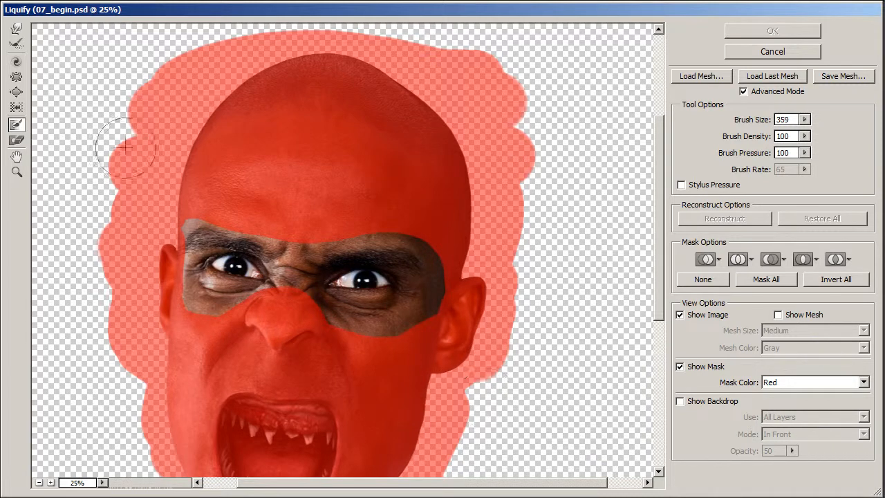
# - Spread the eyes apart with Forward Warp at brush size 637 and widen the image-right eye at size 341
pyautogui.click(17, 30)
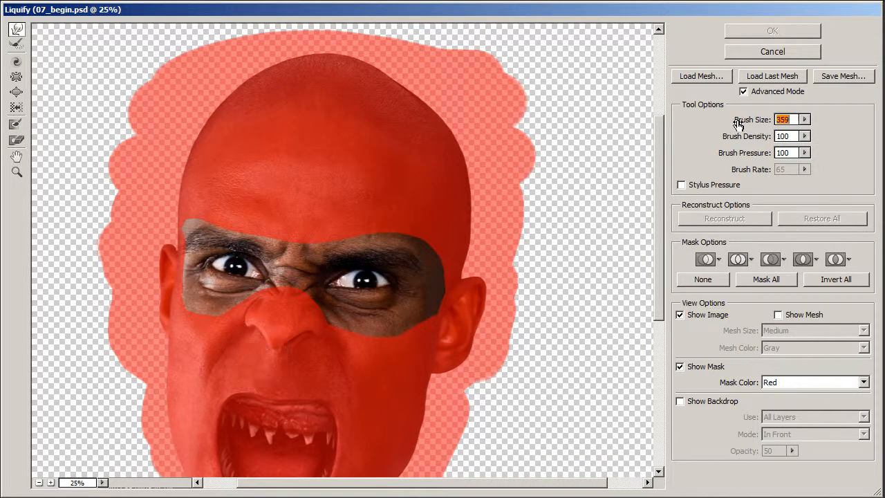
pyautogui.moveTo(793, 127); pyautogui.dragTo(816, 131)
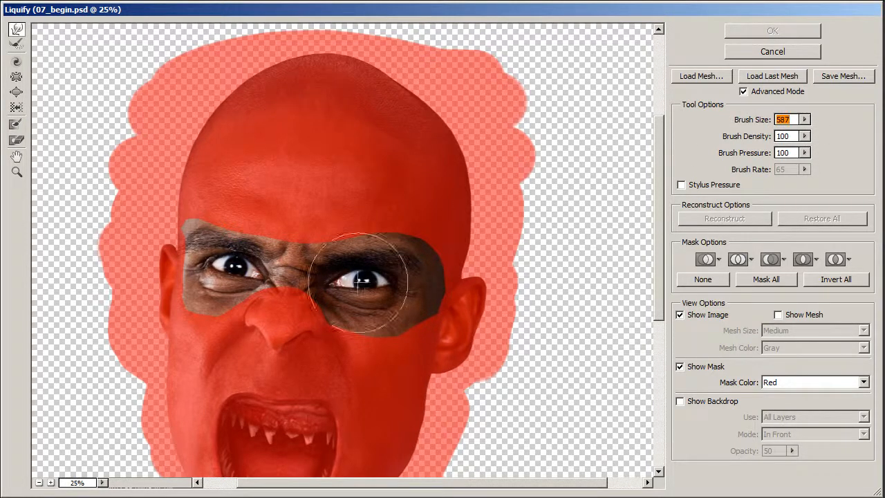
pyautogui.moveTo(748, 123); pyautogui.dragTo(764, 126)
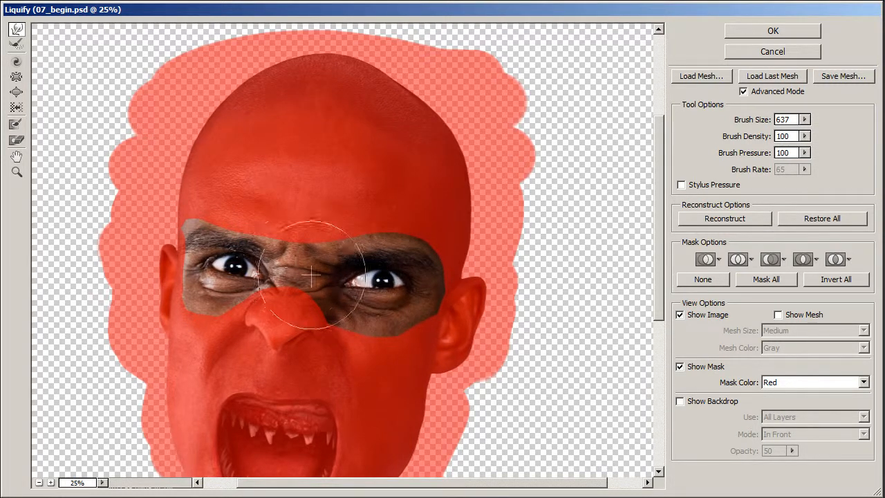
pyautogui.moveTo(246, 263)
pyautogui.mouseDown()
pyautogui.moveTo(225, 255)
pyautogui.moveTo(199, 266)
pyautogui.moveTo(253, 269)
pyautogui.moveTo(212, 244)
pyautogui.moveTo(224, 284)
pyautogui.moveTo(243, 259)
pyautogui.moveTo(227, 279)
pyautogui.moveTo(241, 263)
pyautogui.moveTo(297, 261)
pyautogui.moveTo(247, 272)
pyautogui.mouseUp()
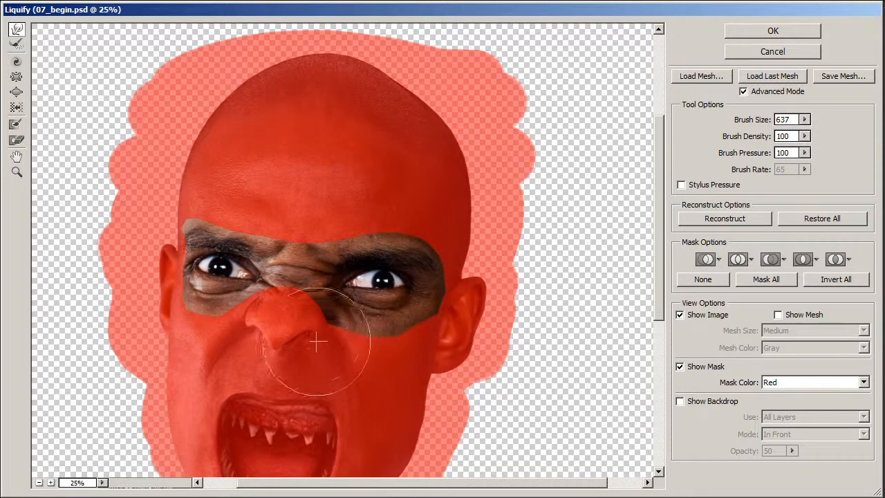
pyautogui.moveTo(371, 273)
pyautogui.mouseDown()
pyautogui.moveTo(395, 264)
pyautogui.moveTo(398, 287)
pyautogui.moveTo(420, 272)
pyautogui.moveTo(380, 281)
pyautogui.mouseUp()
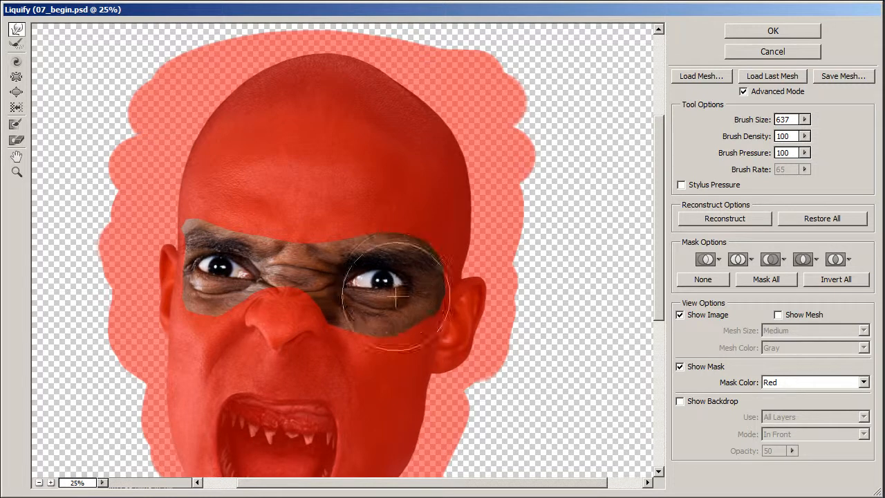
pyautogui.moveTo(760, 119); pyautogui.dragTo(752, 122)
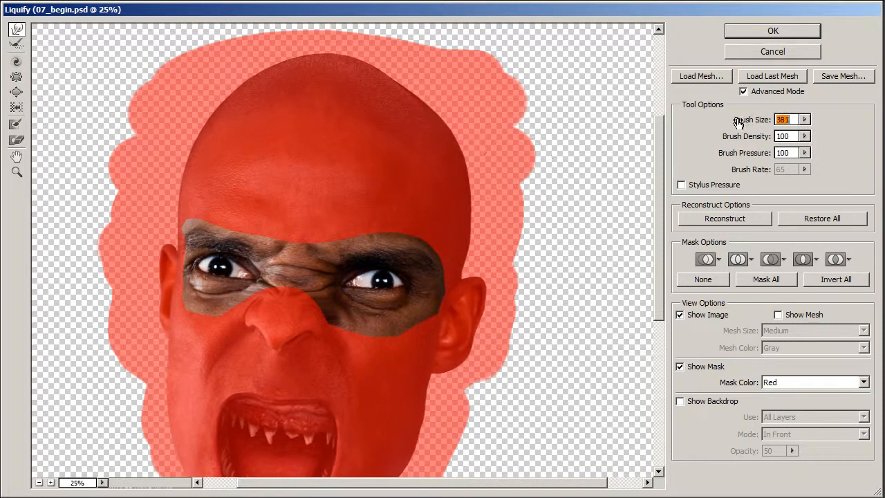
pyautogui.moveTo(324, 285)
pyautogui.mouseDown()
pyautogui.moveTo(315, 281)
pyautogui.moveTo(412, 283)
pyautogui.moveTo(351, 280)
pyautogui.moveTo(410, 281)
pyautogui.moveTo(388, 268)
pyautogui.moveTo(390, 290)
pyautogui.moveTo(405, 263)
pyautogui.mouseUp()
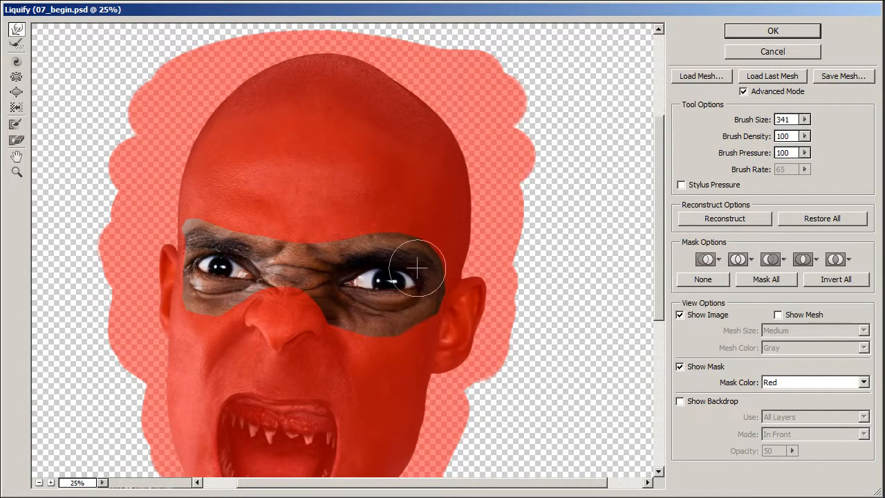
# - Restore the distorted skin around the nose bridge and below the eyes with the Reconstruct tool, reducing its brush size to 203
pyautogui.click(15, 45)
pyautogui.moveTo(755, 121); pyautogui.dragTo(750, 122)
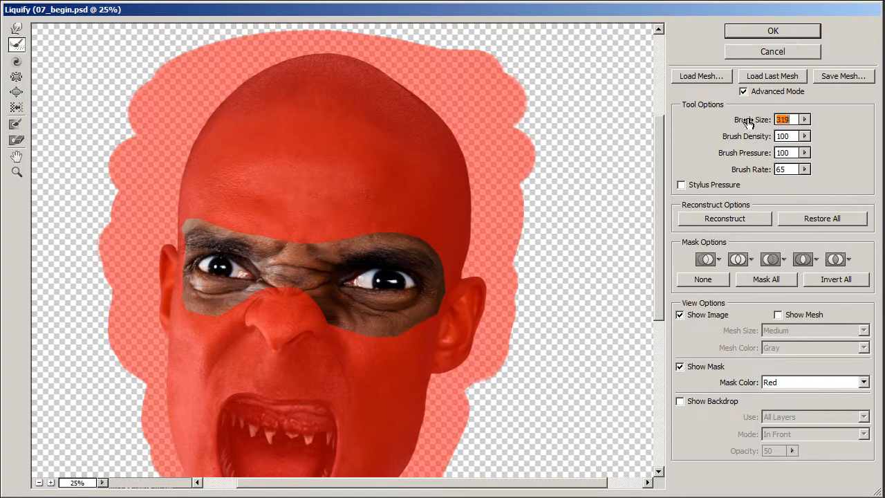
pyautogui.click(292, 280)
pyautogui.moveTo(292, 280)
pyautogui.mouseDown()
pyautogui.moveTo(297, 289)
pyautogui.moveTo(300, 273)
pyautogui.moveTo(304, 295)
pyautogui.moveTo(284, 288)
pyautogui.moveTo(256, 316)
pyautogui.moveTo(325, 332)
pyautogui.mouseUp()
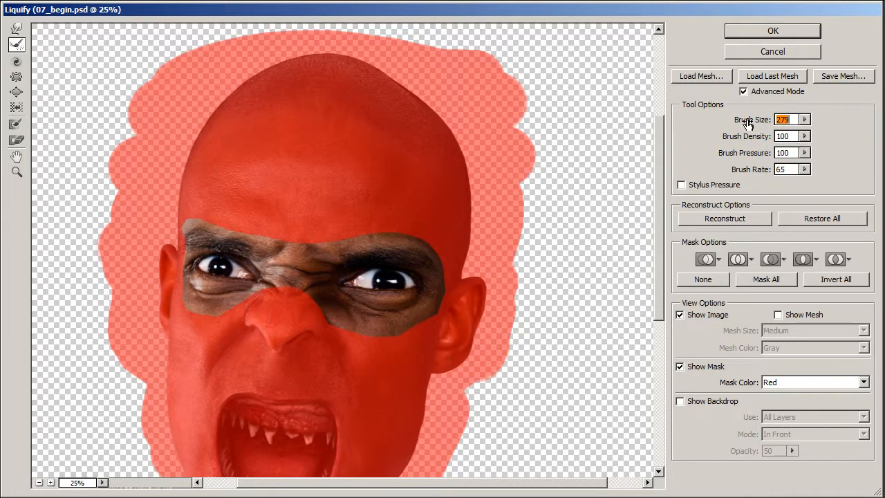
pyautogui.moveTo(258, 298)
pyautogui.mouseDown()
pyautogui.moveTo(267, 302)
pyautogui.moveTo(233, 321)
pyautogui.mouseUp()
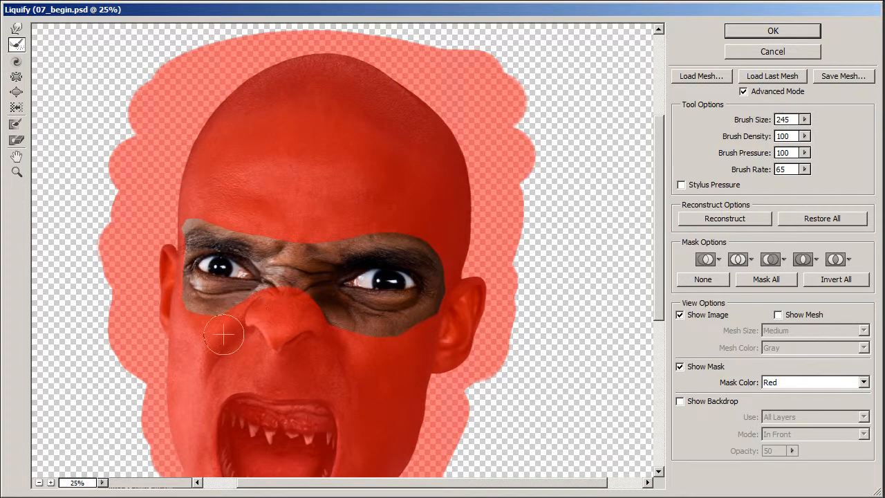
pyautogui.click(746, 123)
pyautogui.moveTo(328, 316)
pyautogui.mouseDown()
pyautogui.moveTo(346, 334)
pyautogui.moveTo(326, 312)
pyautogui.moveTo(345, 331)
pyautogui.moveTo(328, 304)
pyautogui.mouseUp()
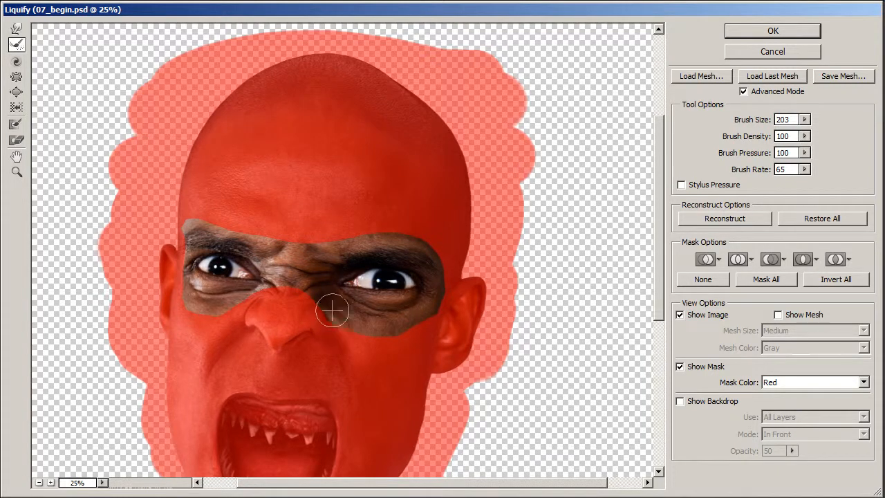
pyautogui.moveTo(264, 304)
pyautogui.mouseDown()
pyautogui.moveTo(245, 307)
pyautogui.moveTo(250, 312)
pyautogui.mouseUp()
pyautogui.moveTo(331, 325); pyautogui.dragTo(343, 321)
# - Open both eyes wider with Forward Warp at brush size 203, touch them up with Reconstruct and apply the Liquify changes
pyautogui.press('w')
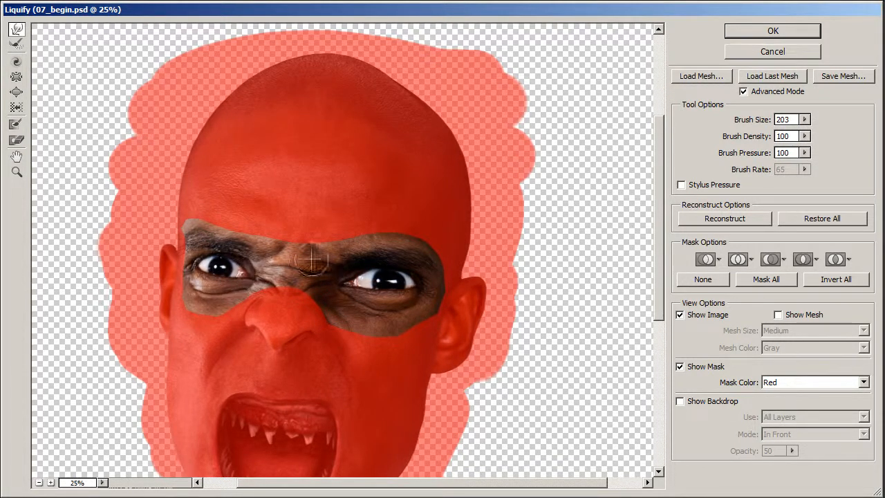
pyautogui.moveTo(347, 285)
pyautogui.mouseDown()
pyautogui.moveTo(382, 270)
pyautogui.moveTo(394, 278)
pyautogui.moveTo(380, 278)
pyautogui.moveTo(404, 261)
pyautogui.moveTo(412, 291)
pyautogui.moveTo(393, 290)
pyautogui.moveTo(411, 257)
pyautogui.mouseUp()
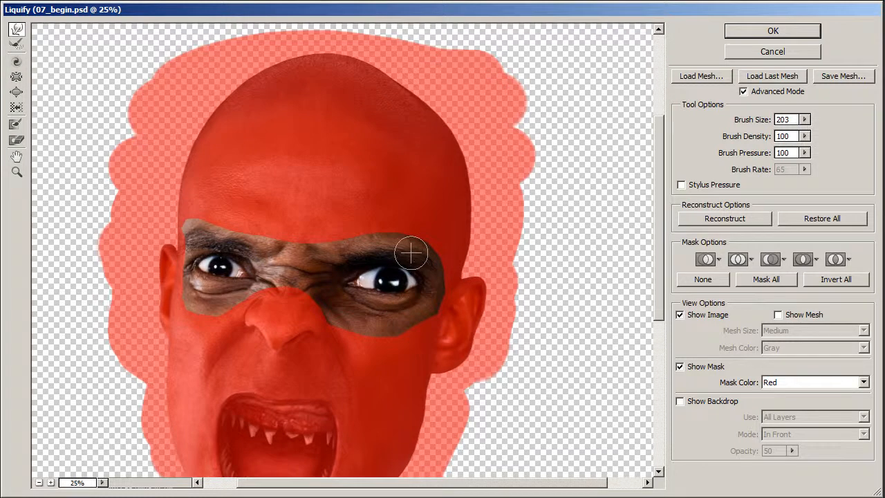
pyautogui.moveTo(220, 248)
pyautogui.mouseDown()
pyautogui.moveTo(220, 275)
pyautogui.moveTo(217, 257)
pyautogui.moveTo(229, 261)
pyautogui.moveTo(219, 251)
pyautogui.mouseUp()
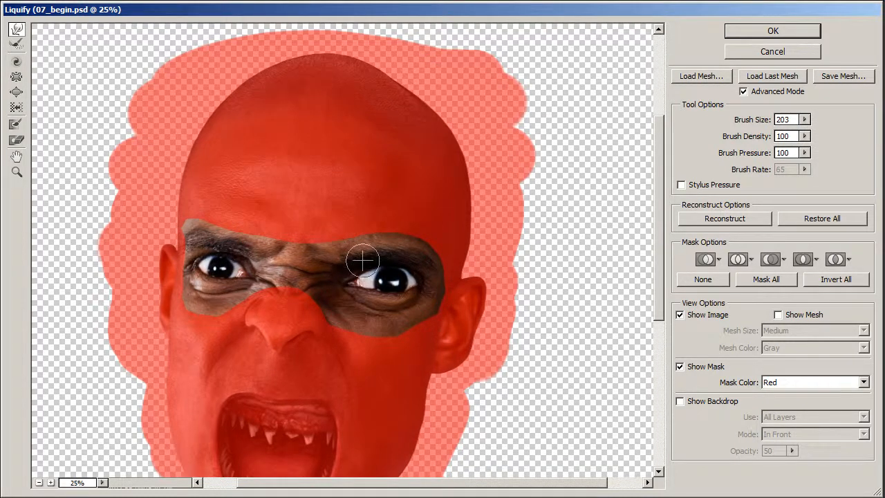
pyautogui.click(17, 44)
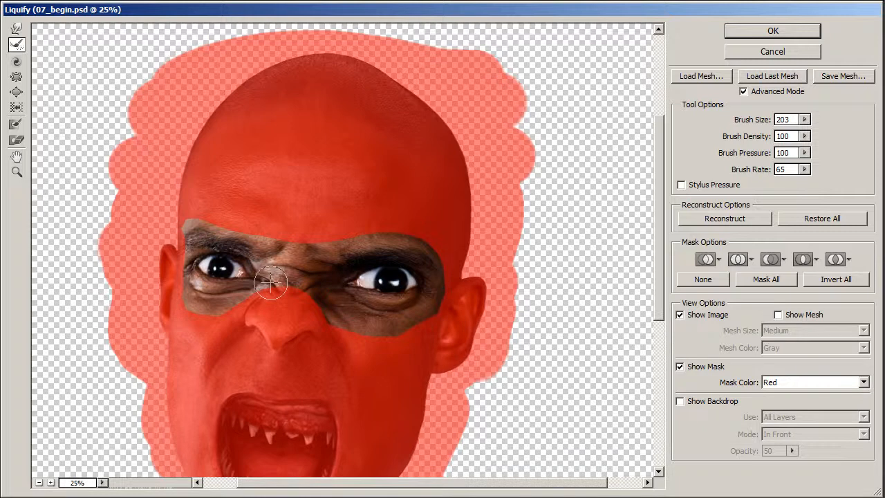
pyautogui.click(778, 32)
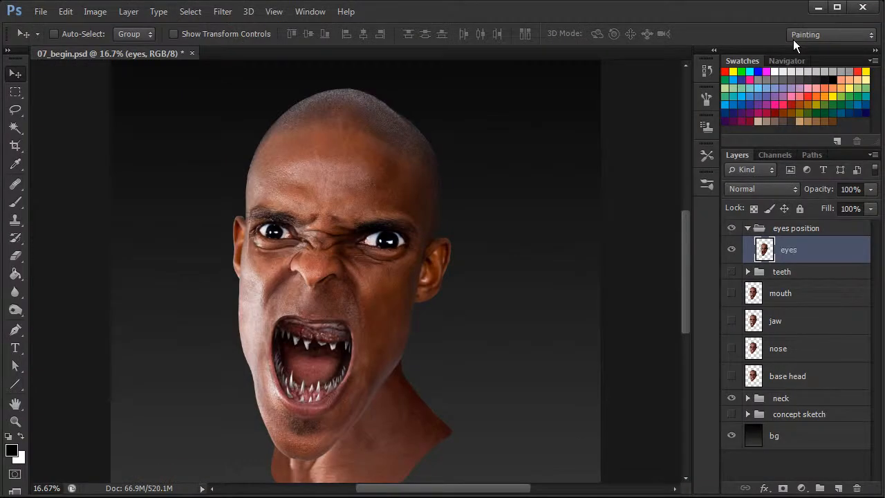
# - Compare the face with and without the eyes layer to examine the new eye positions
pyautogui.click(731, 250)
pyautogui.click(731, 250)
pyautogui.click(731, 251)
pyautogui.click(731, 251)
# - Lasso the forehead skin above the image-right eyebrow and copy it to a new layer
pyautogui.click(16, 109)
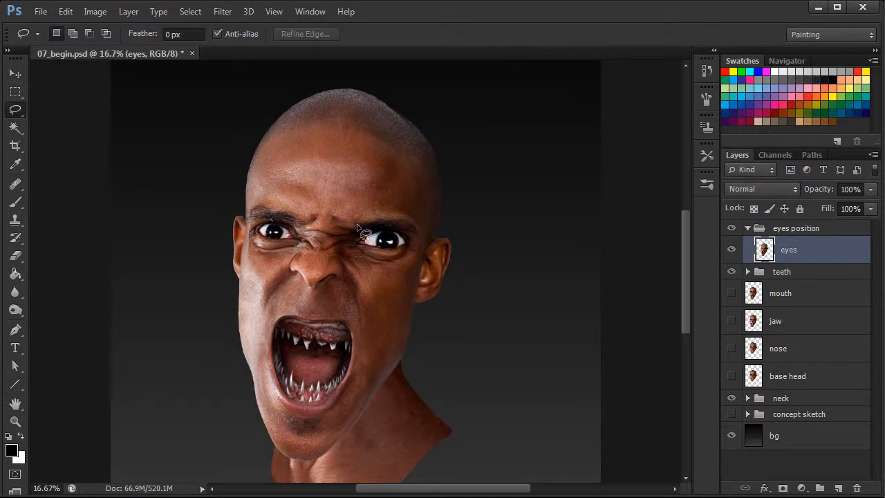
pyautogui.moveTo(372, 192)
pyautogui.mouseDown()
pyautogui.moveTo(335, 210)
pyautogui.moveTo(346, 228)
pyautogui.moveTo(413, 216)
pyautogui.moveTo(407, 190)
pyautogui.moveTo(377, 188)
pyautogui.mouseUp()
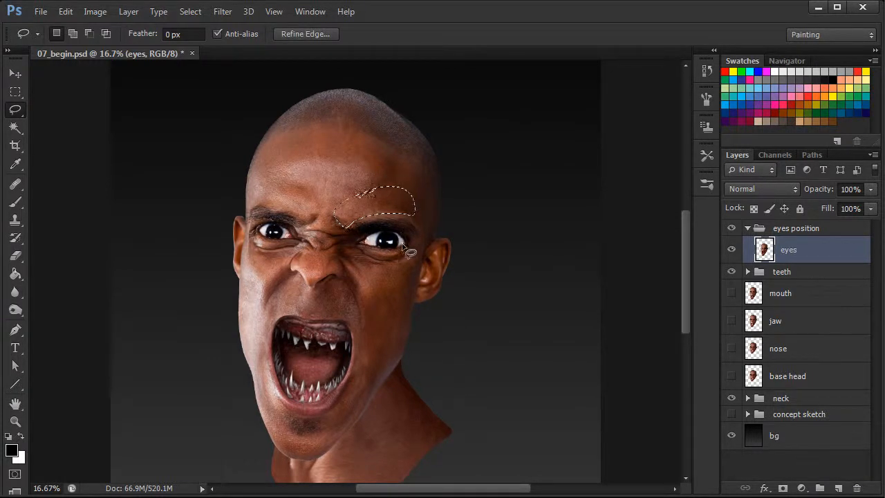
pyautogui.hotkey('ctrl', '+')
pyautogui.hotkey('ctrl', 'd')
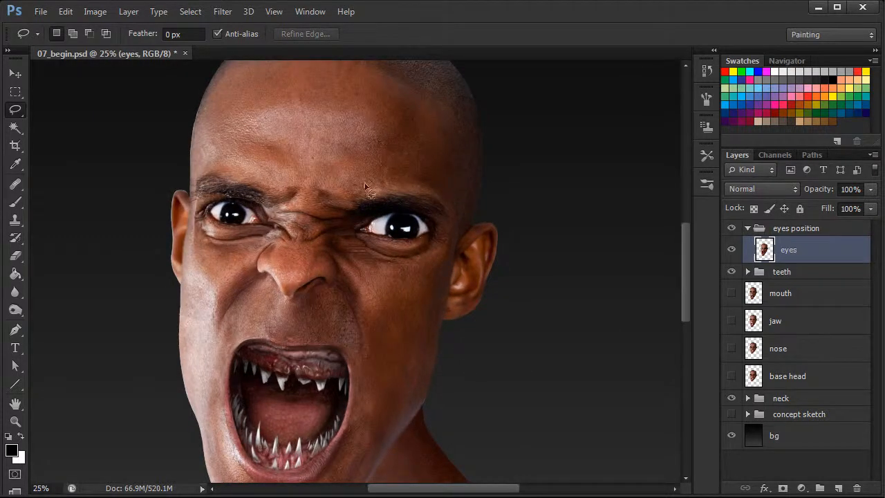
pyautogui.moveTo(325, 178)
pyautogui.mouseDown()
pyautogui.moveTo(348, 197)
pyautogui.moveTo(400, 183)
pyautogui.moveTo(442, 187)
pyautogui.moveTo(436, 137)
pyautogui.moveTo(420, 124)
pyautogui.moveTo(326, 174)
pyautogui.mouseUp()
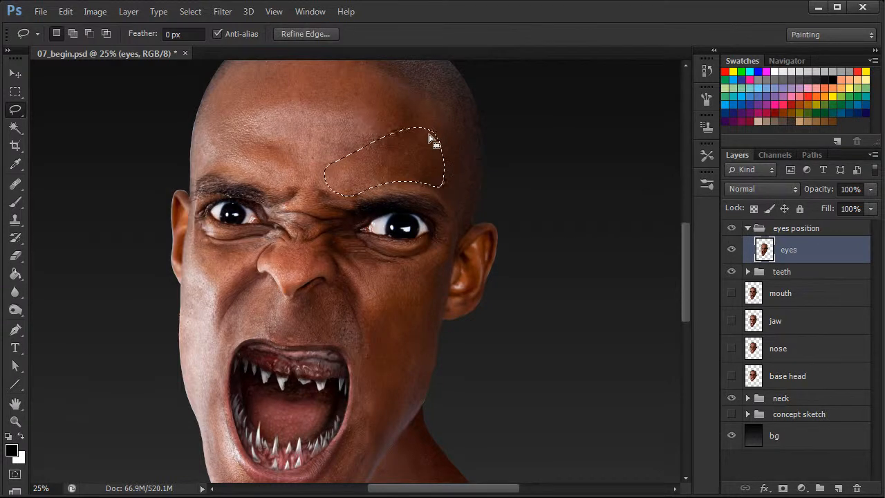
pyautogui.rightClick(395, 151)
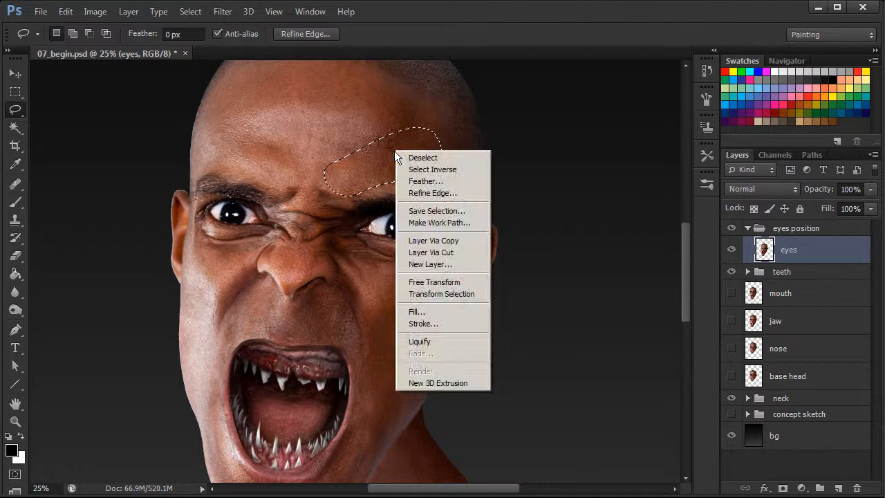
pyautogui.click(453, 240)
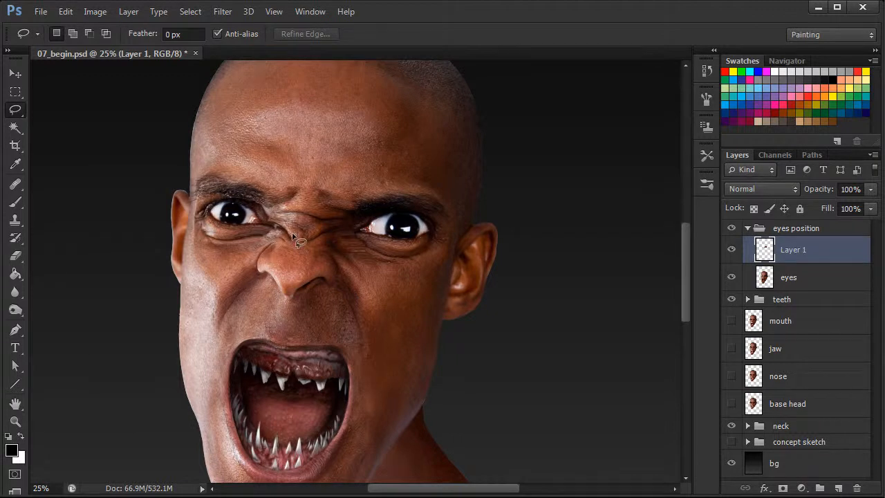
# - Move the copied skin patch down over the image-right eyebrow and warp it to follow the upper edge of the eye
pyautogui.click(15, 74)
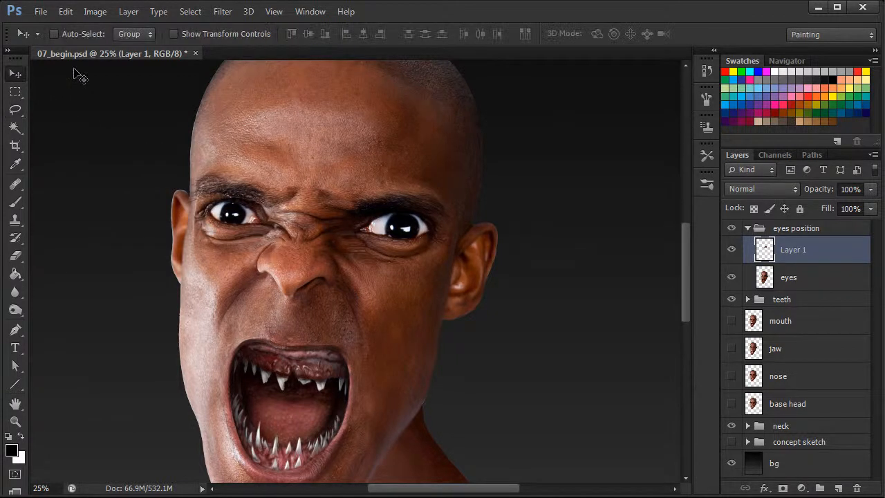
pyautogui.moveTo(422, 168); pyautogui.dragTo(425, 194)
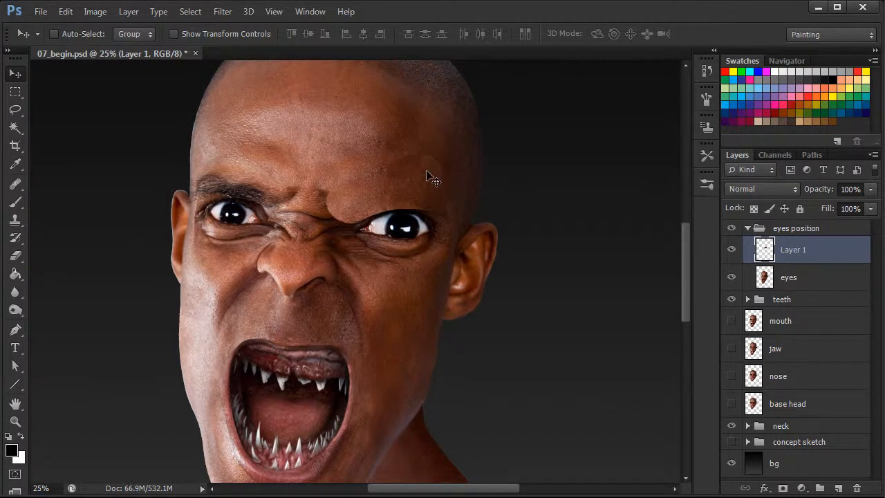
pyautogui.hotkey('ctrl', 't')
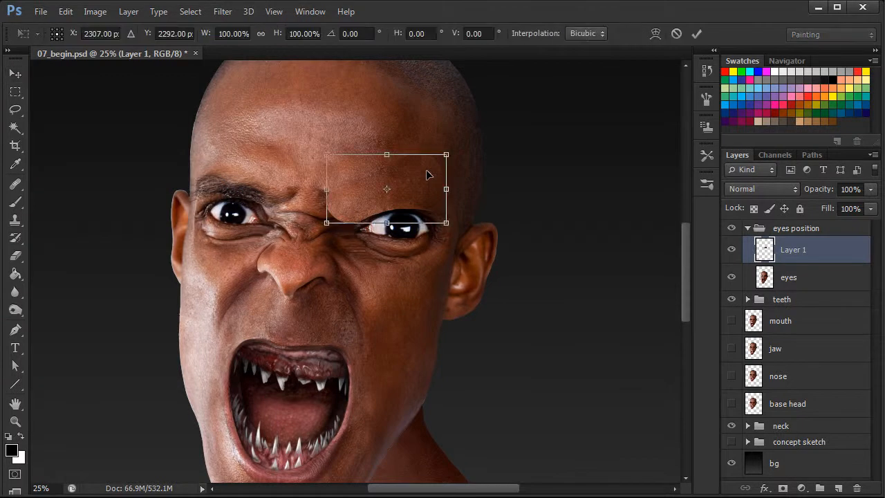
pyautogui.rightClick(417, 189)
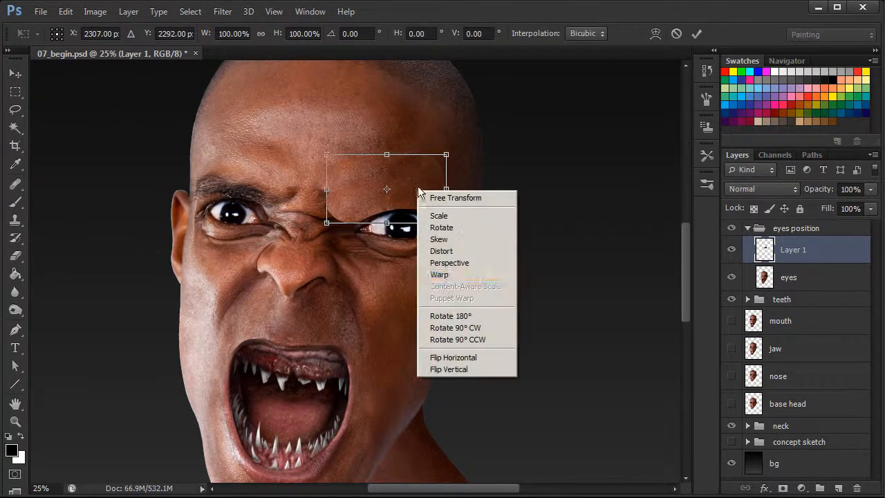
pyautogui.click(447, 275)
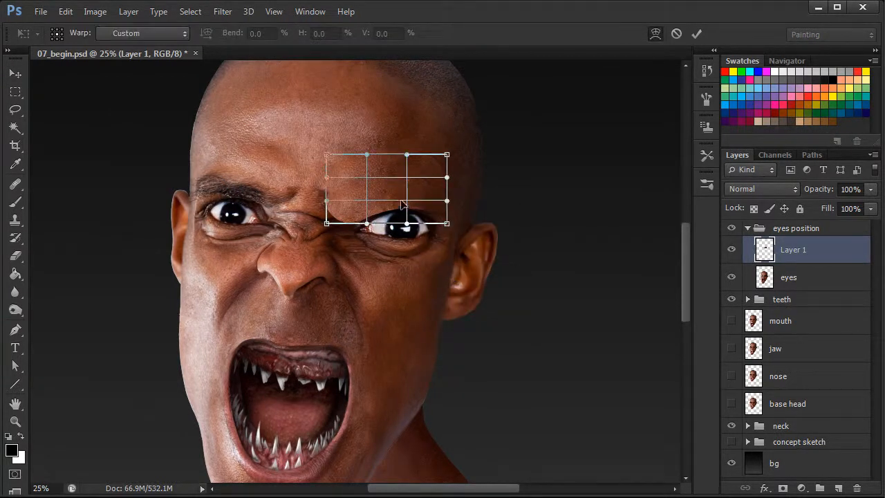
pyautogui.moveTo(406, 203); pyautogui.dragTo(403, 194)
pyautogui.moveTo(443, 216); pyautogui.dragTo(422, 216)
pyautogui.moveTo(340, 221); pyautogui.dragTo(347, 206)
pyautogui.moveTo(446, 156); pyautogui.dragTo(447, 160)
pyautogui.moveTo(342, 184); pyautogui.dragTo(347, 183)
pyautogui.moveTo(434, 162); pyautogui.dragTo(436, 167)
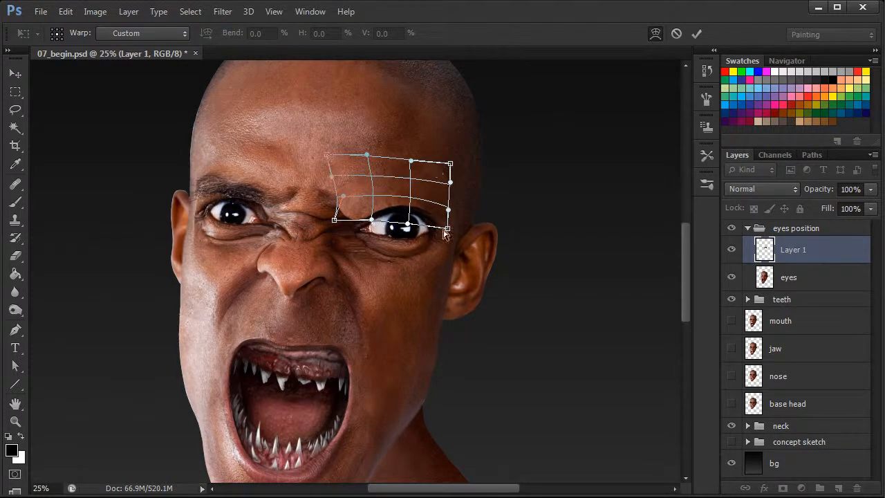
pyautogui.moveTo(445, 228); pyautogui.dragTo(446, 234)
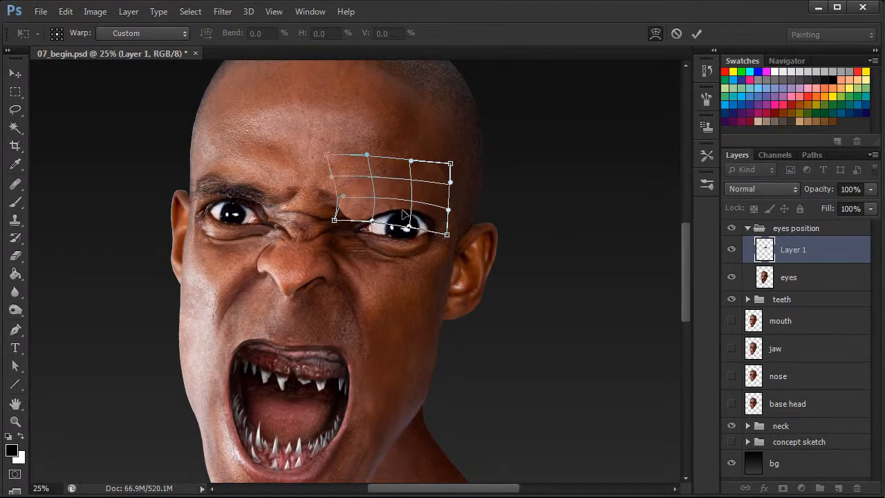
pyautogui.rightClick(436, 193)
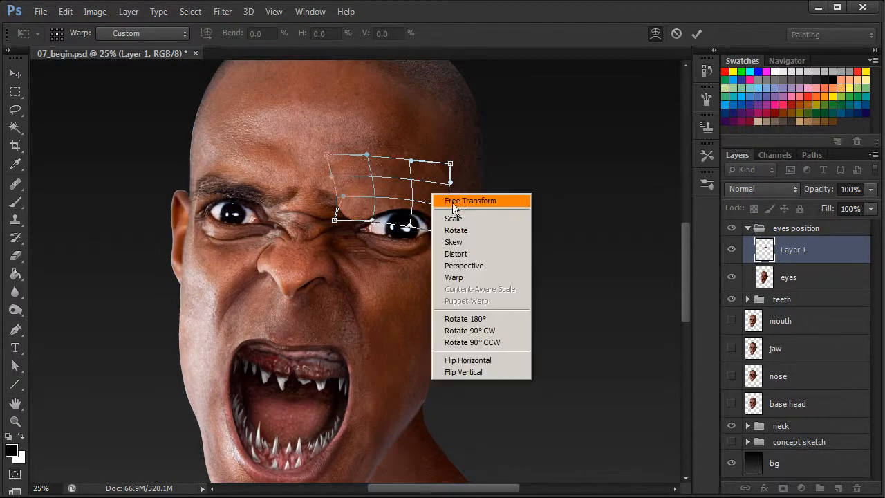
pyautogui.click(442, 199)
pyautogui.press('Return')
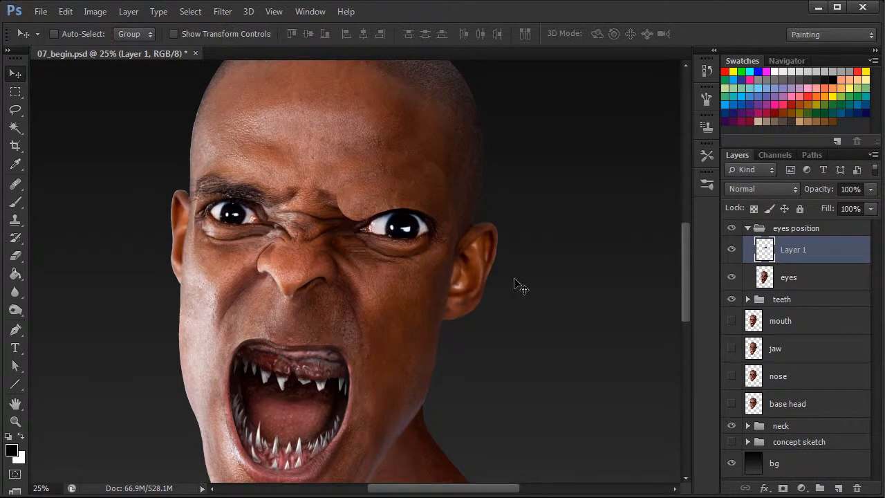
# - Lasso the forehead skin above the image-left eyebrow on the eyes layer, copy it to a new layer and move it over that eyebrow
pyautogui.click(789, 279)
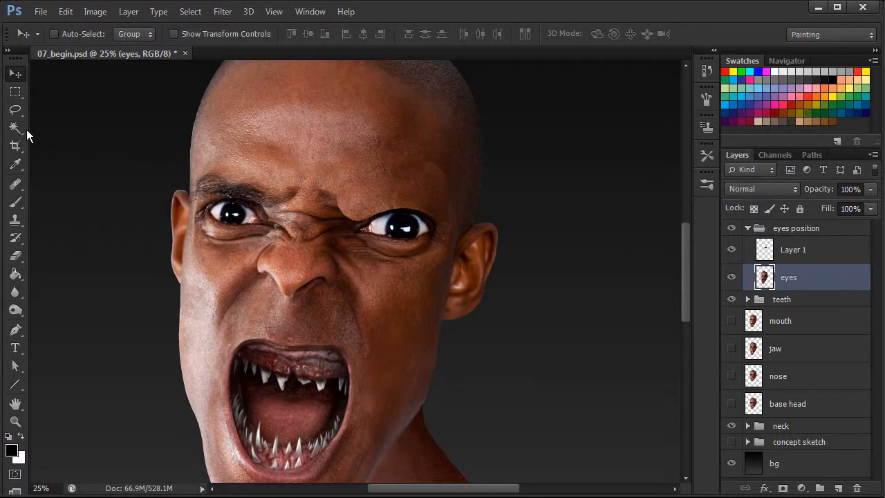
pyautogui.press('l')
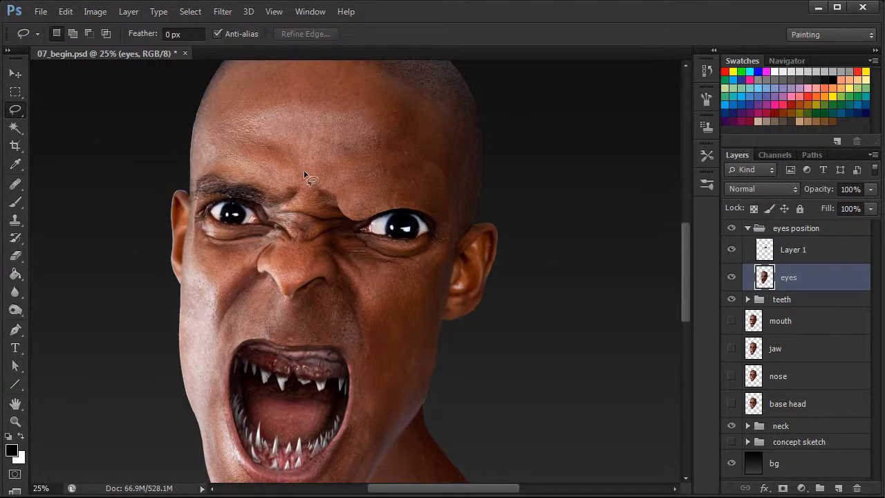
pyautogui.moveTo(306, 173)
pyautogui.mouseDown()
pyautogui.moveTo(290, 193)
pyautogui.moveTo(232, 170)
pyautogui.moveTo(206, 172)
pyautogui.mouseUp()
pyautogui.moveTo(268, 136)
pyautogui.mouseDown()
pyautogui.moveTo(300, 149)
pyautogui.moveTo(308, 177)
pyautogui.mouseUp()
pyautogui.rightClick(267, 159)
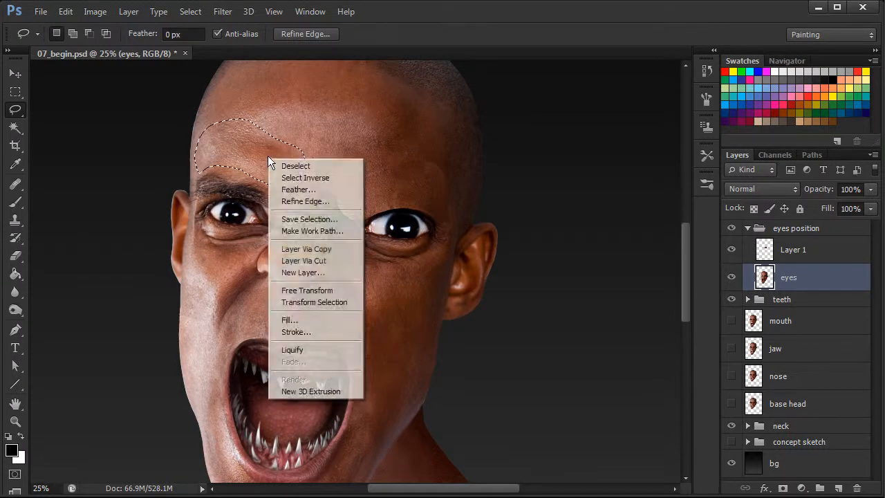
pyautogui.click(315, 251)
pyautogui.press('v')
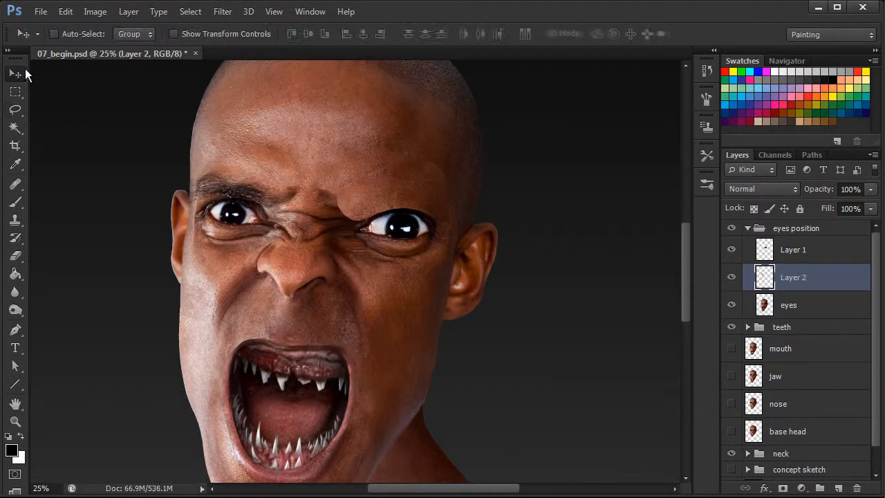
pyautogui.moveTo(269, 181); pyautogui.dragTo(269, 203)
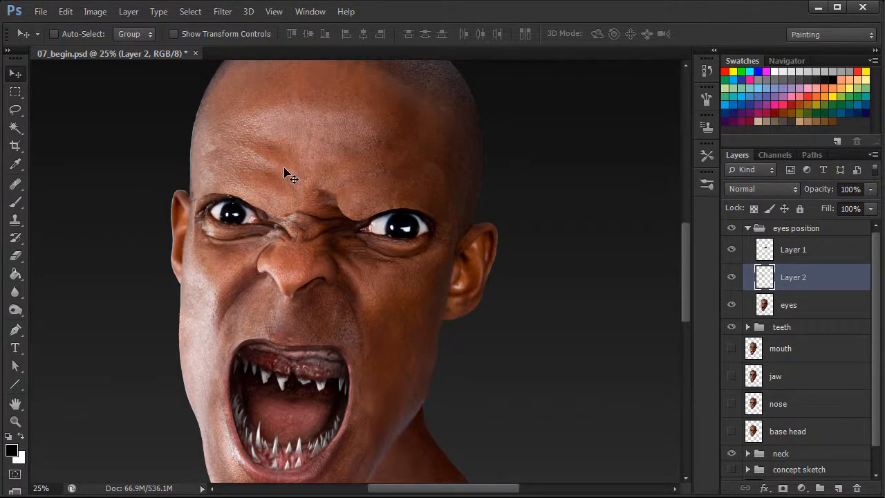
# - Warp the image-left skin patch so its lower edge fits around the top of the eye, and apply the transform
pyautogui.scroll(2, 685, 278)
pyautogui.scroll(-1, 685, 279)
pyautogui.moveTo(686, 296)
pyautogui.mouseDown()
pyautogui.moveTo(685, 280)
pyautogui.moveTo(683, 316)
pyautogui.moveTo(683, 288)
pyautogui.mouseUp()
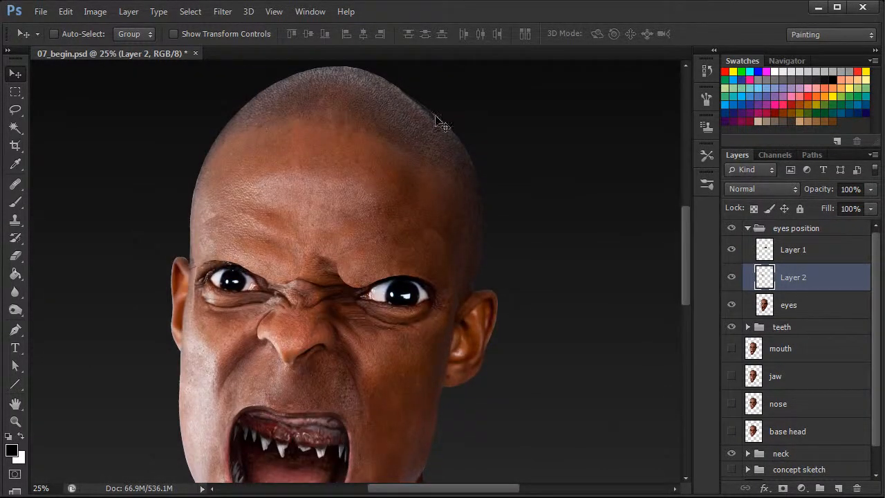
pyautogui.moveTo(682, 257)
pyautogui.mouseDown()
pyautogui.moveTo(685, 277)
pyautogui.moveTo(683, 264)
pyautogui.mouseUp()
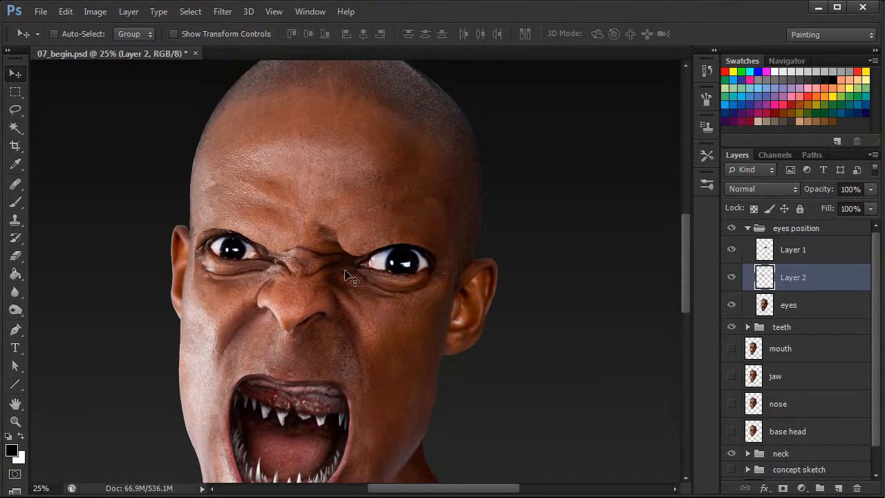
pyautogui.hotkey('ctrl', 't')
pyautogui.rightClick(275, 224)
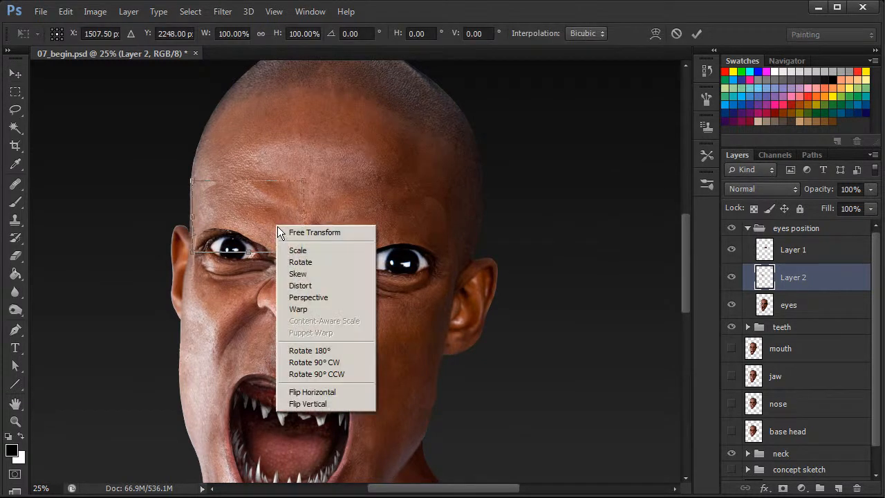
pyautogui.click(306, 310)
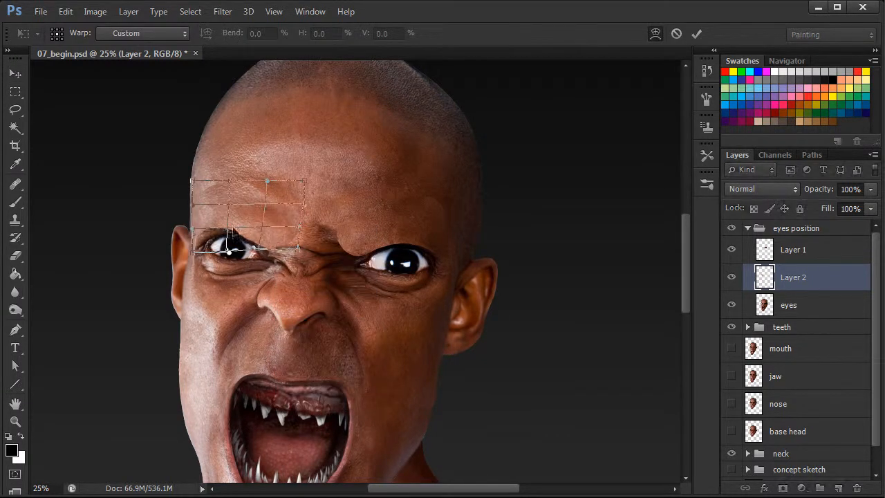
pyautogui.moveTo(202, 228); pyautogui.dragTo(246, 235)
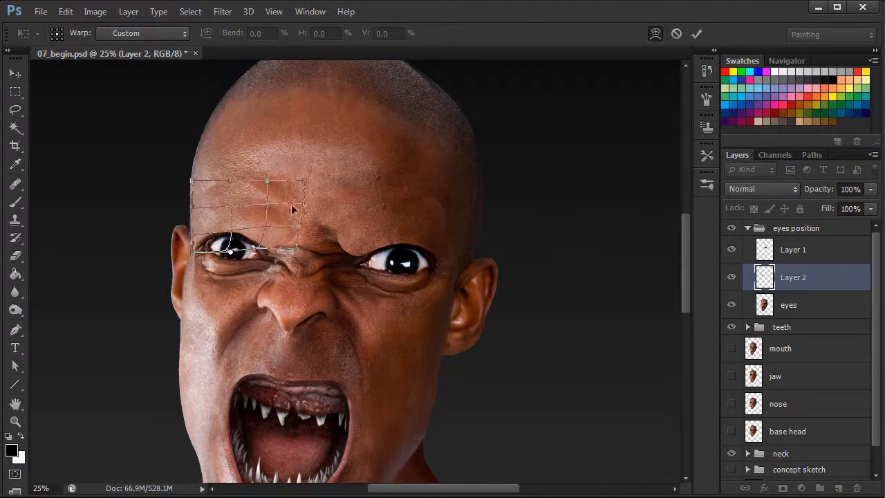
pyautogui.moveTo(246, 188); pyautogui.dragTo(288, 218)
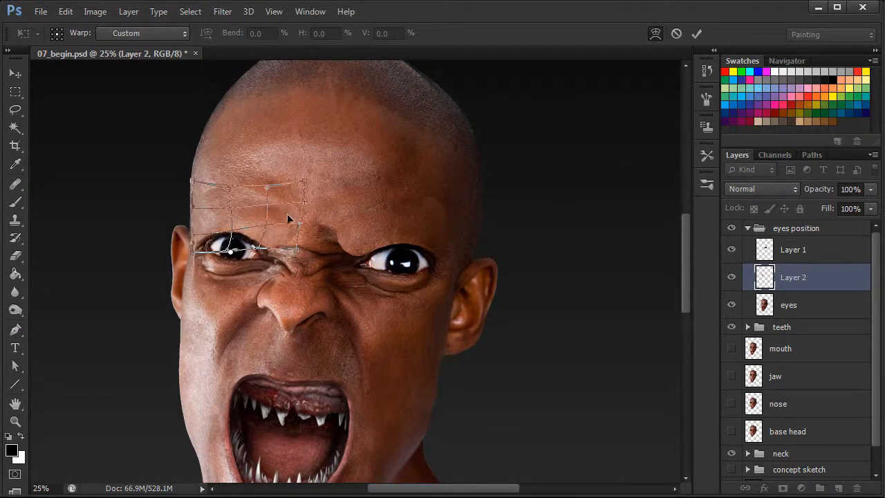
pyautogui.rightClick(285, 220)
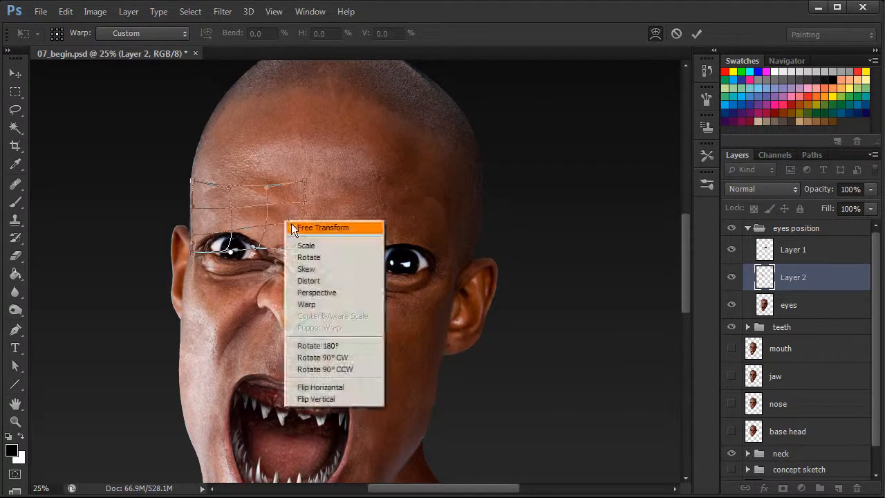
pyautogui.click(303, 228)
pyautogui.press('Return')
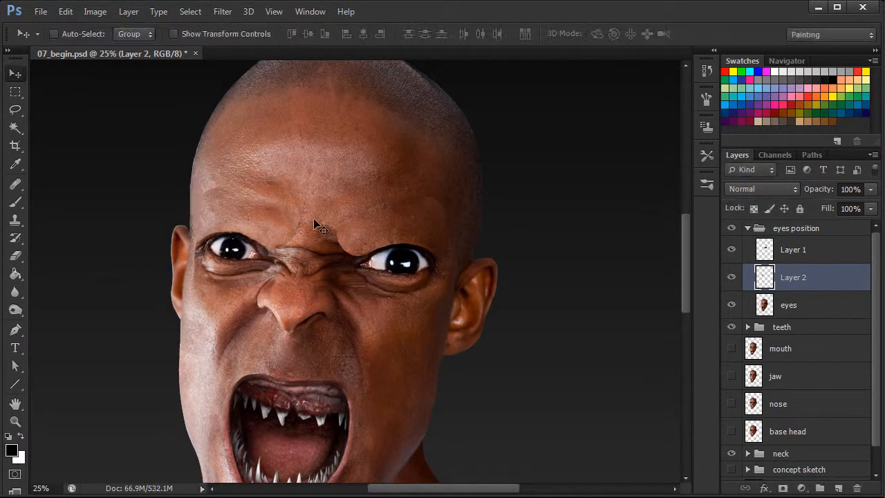
# - Merge the two skin patch layers, Layer 1 and Layer 2, into a single layer
pyautogui.click(15, 184)
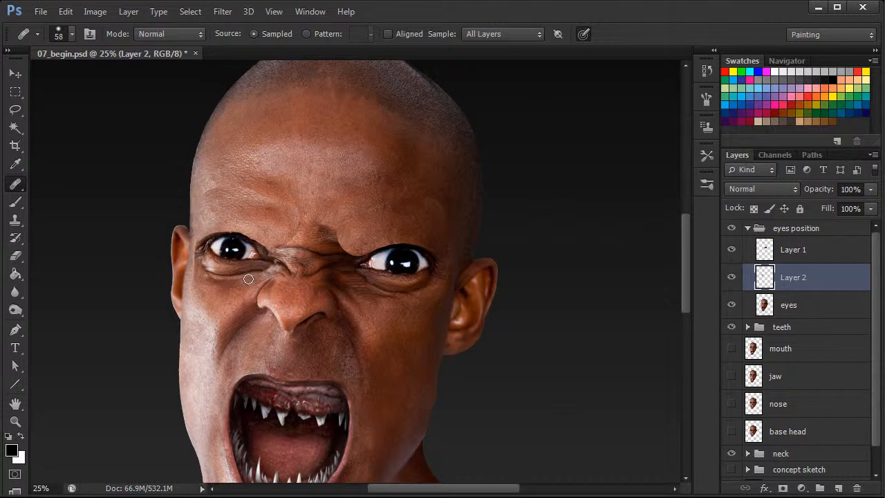
pyautogui.keyDown('shift'); pyautogui.click(805, 253); pyautogui.keyUp('shift')
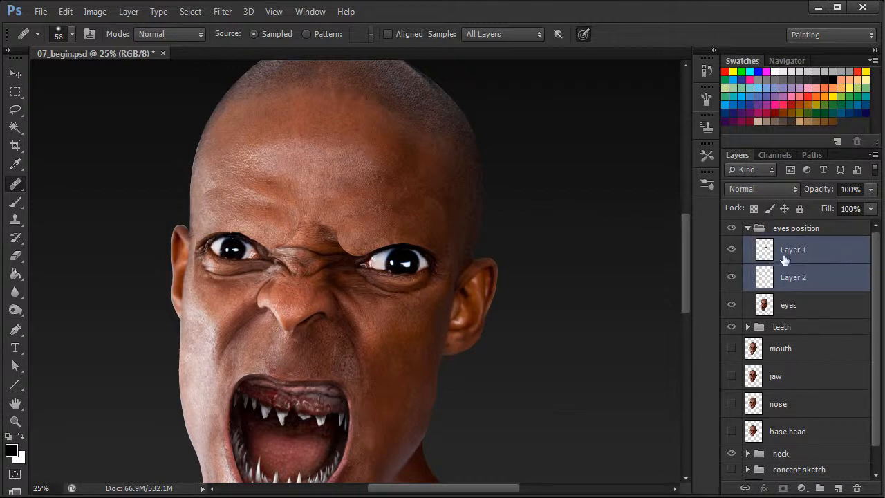
pyautogui.rightClick(797, 252)
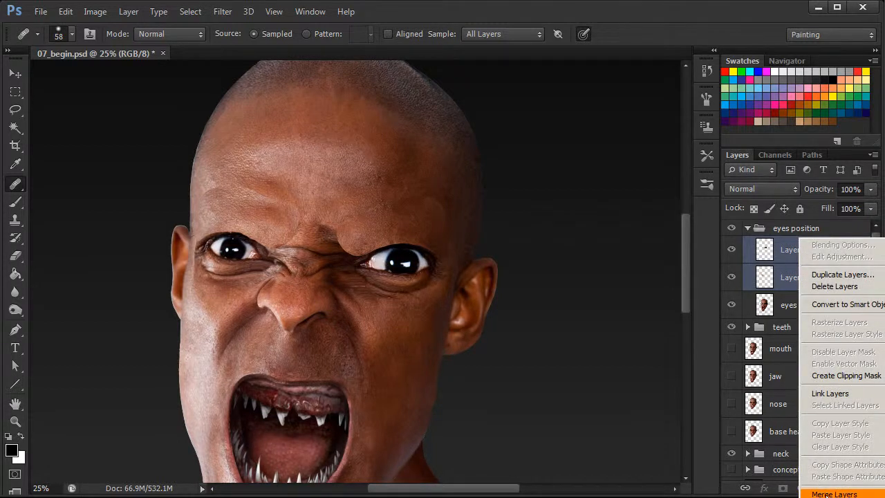
pyautogui.click(827, 494)
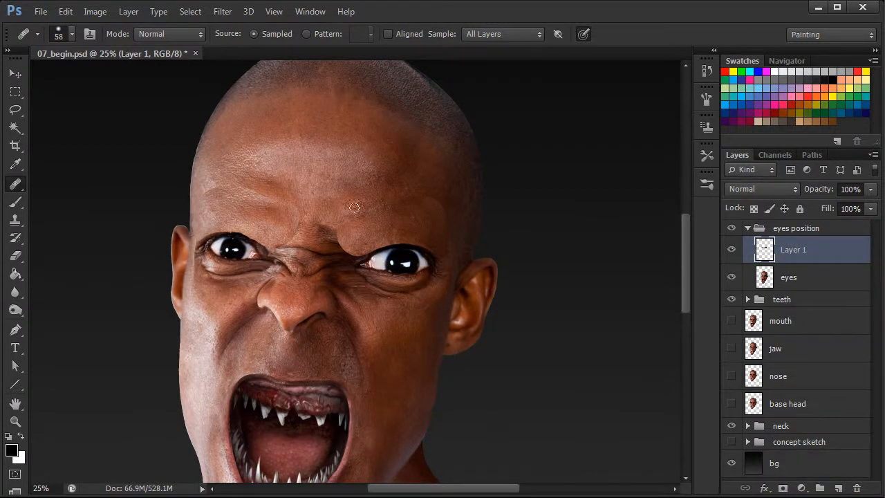
# - Blend the patch edges above the image-right eye and beside its inner corner with the Healing Brush at 83 px
pyautogui.rightClick(373, 211)
pyautogui.moveTo(432, 247); pyautogui.dragTo(446, 247)
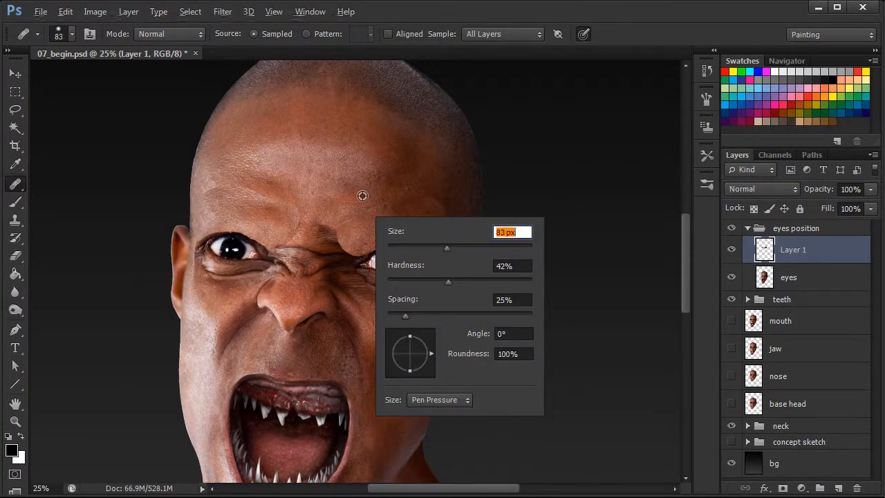
pyautogui.keyDown('alt'); pyautogui.click(364, 195); pyautogui.keyUp('alt')
pyautogui.moveTo(347, 221); pyautogui.dragTo(389, 197)
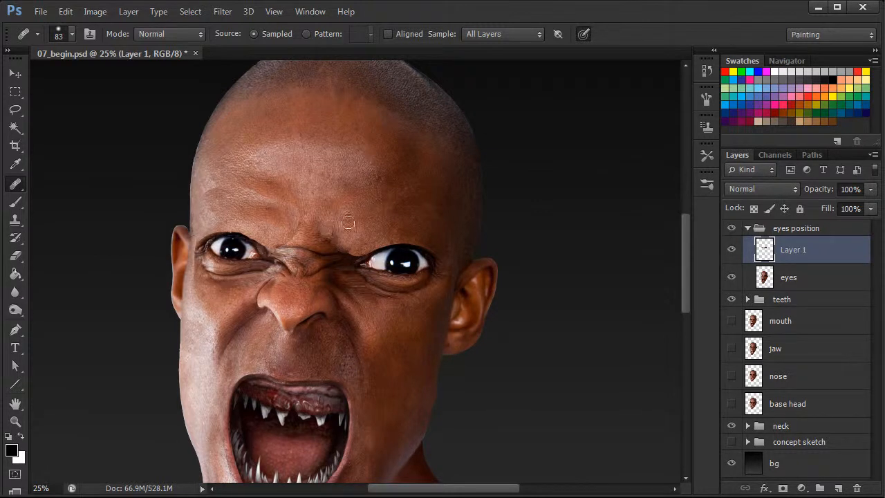
pyautogui.moveTo(352, 258)
pyautogui.mouseDown()
pyautogui.moveTo(339, 259)
pyautogui.moveTo(356, 253)
pyautogui.mouseUp()
pyautogui.keyDown('alt'); pyautogui.click(418, 198); pyautogui.keyUp('alt')
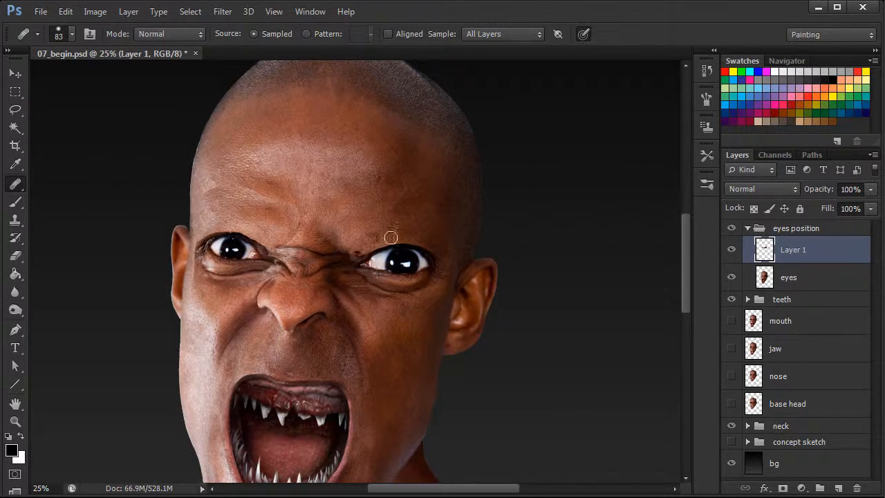
pyautogui.keyDown('alt'); pyautogui.click(395, 283); pyautogui.keyUp('alt')
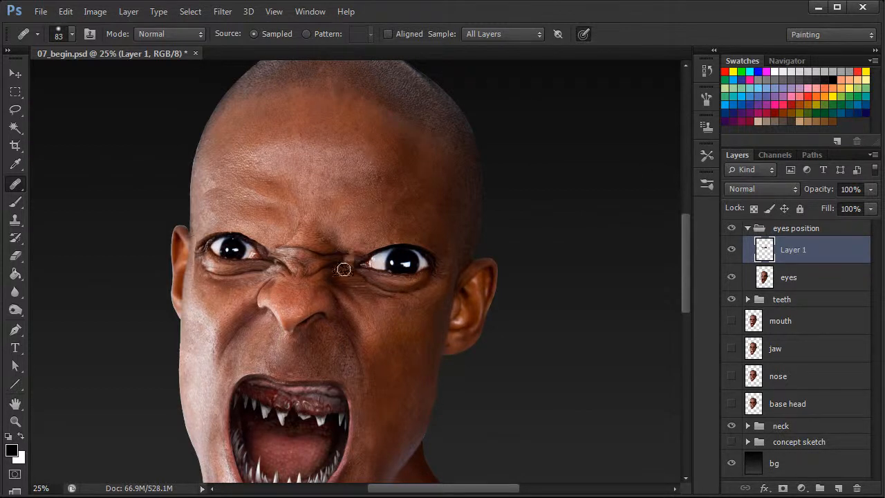
pyautogui.moveTo(369, 249); pyautogui.dragTo(375, 250)
pyautogui.keyDown('alt'); pyautogui.click(362, 245); pyautogui.keyUp('alt')
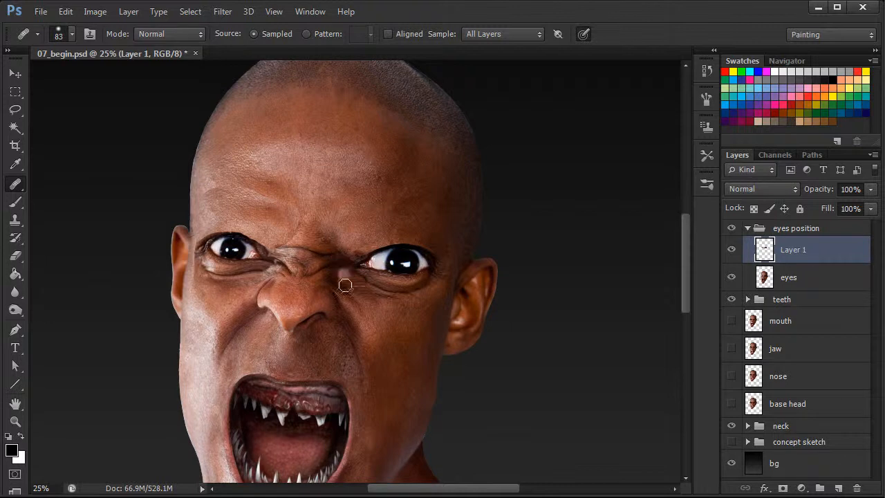
pyautogui.keyDown('alt'); pyautogui.click(359, 244); pyautogui.keyUp('alt')
# - Heal the patch seams across the image-left forehead and between the brows, enlarging the Healing Brush to 101 px
pyautogui.moveTo(252, 187)
pyautogui.mouseDown()
pyautogui.moveTo(279, 209)
pyautogui.moveTo(256, 200)
pyautogui.moveTo(257, 190)
pyautogui.moveTo(285, 193)
pyautogui.moveTo(237, 160)
pyautogui.moveTo(265, 208)
pyautogui.moveTo(247, 194)
pyautogui.moveTo(260, 198)
pyautogui.moveTo(284, 187)
pyautogui.mouseUp()
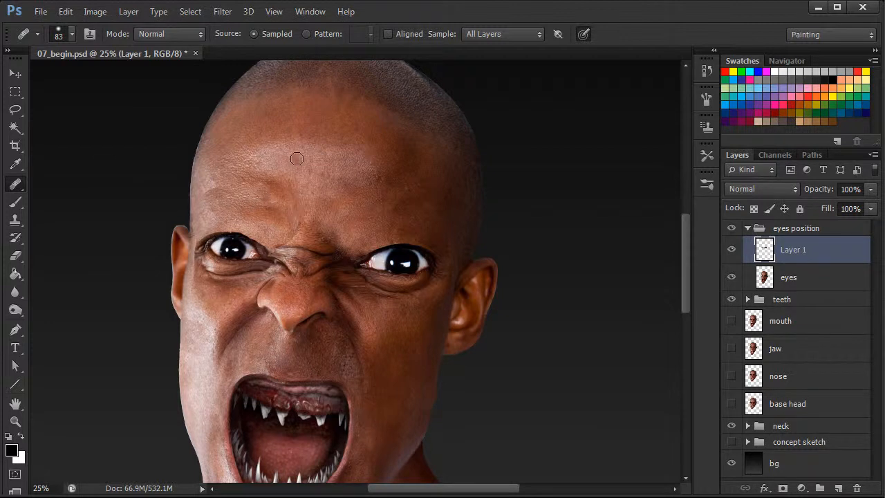
pyautogui.rightClick(289, 185)
pyautogui.moveTo(337, 213); pyautogui.dragTo(380, 213)
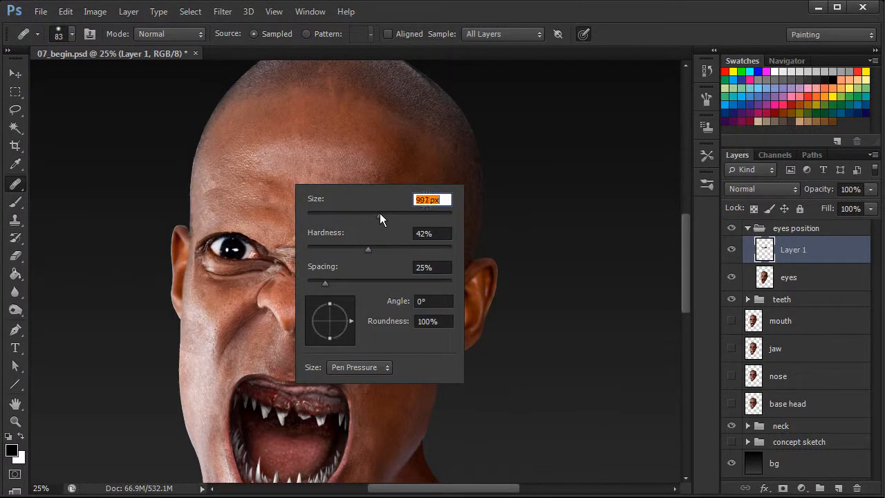
pyautogui.keyDown('alt'); pyautogui.click(294, 173); pyautogui.keyUp('alt')
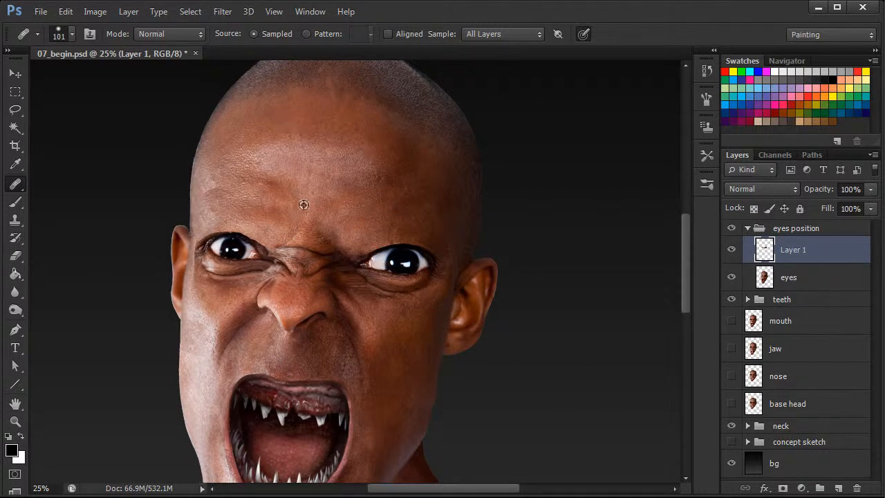
pyautogui.keyDown('alt'); pyautogui.click(226, 171); pyautogui.keyUp('alt')
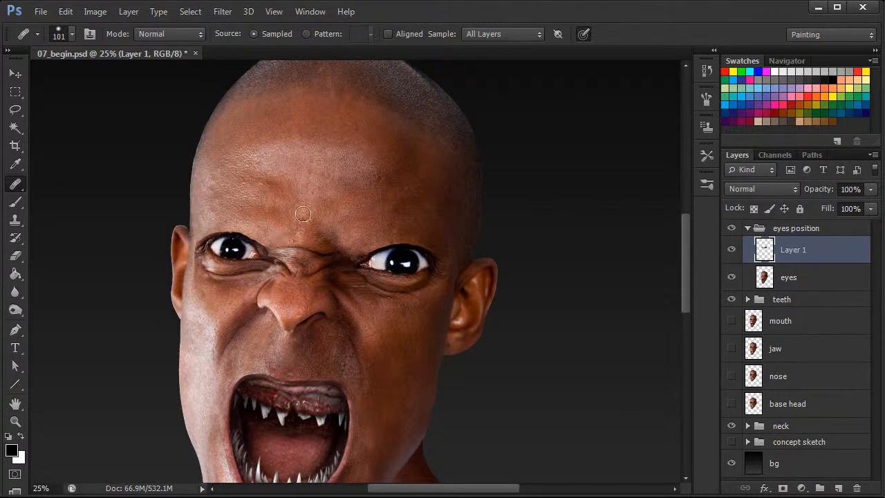
pyautogui.hotkey('ctrl', '-')
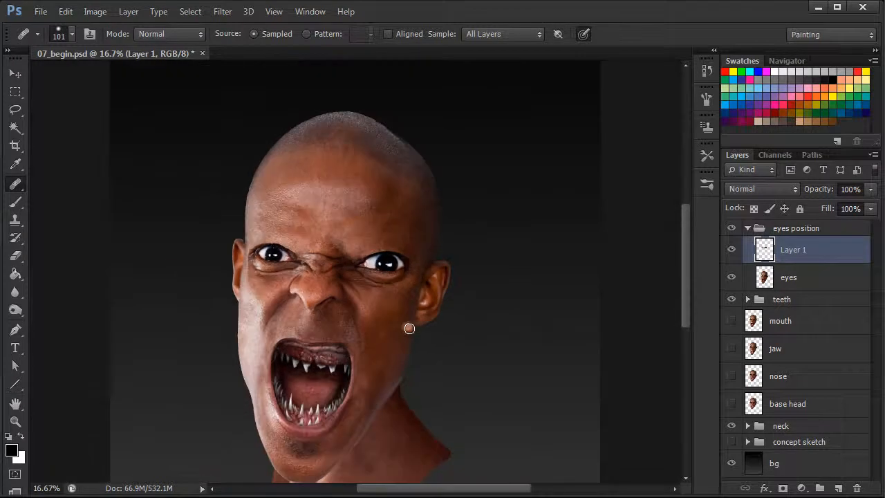
# - Compare the face with and without the skin patch, and heal the remaining seam between the brows near the image-right eye's inner corner
pyautogui.click(731, 250)
pyautogui.click(732, 250)
pyautogui.click(732, 251)
pyautogui.click(732, 251)
pyautogui.hotkey('ctrl', '+')
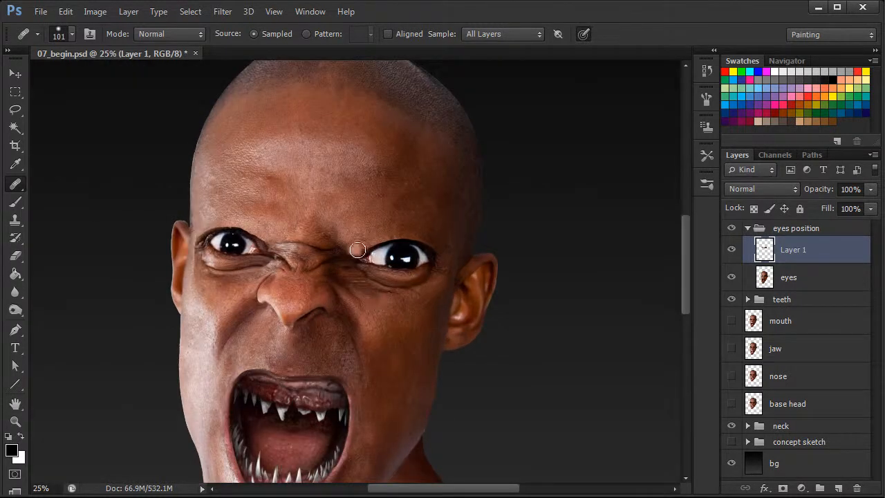
pyautogui.keyDown('alt'); pyautogui.click(356, 229); pyautogui.keyUp('alt')
pyautogui.moveTo(326, 239); pyautogui.dragTo(335, 240)
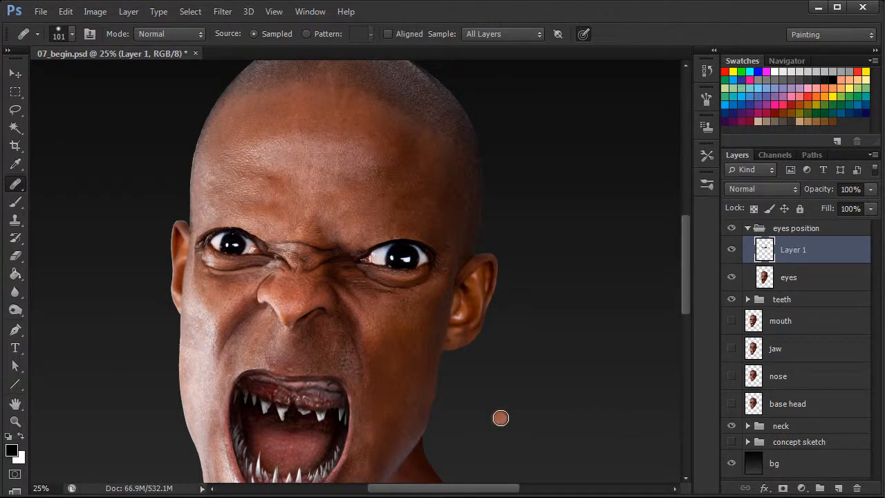
# - Rename the merged skin patch layer as brow blend
pyautogui.doubleClick(794, 250)
pyautogui.write('brow blend')
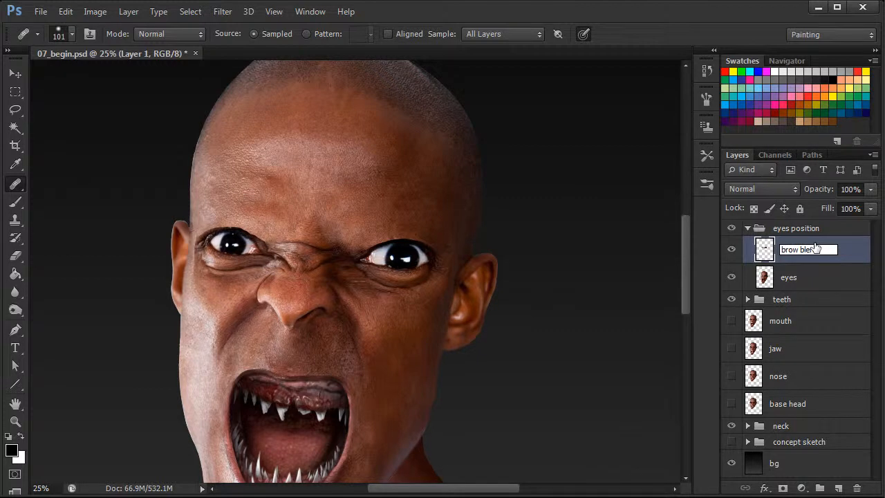
pyautogui.press('Return')
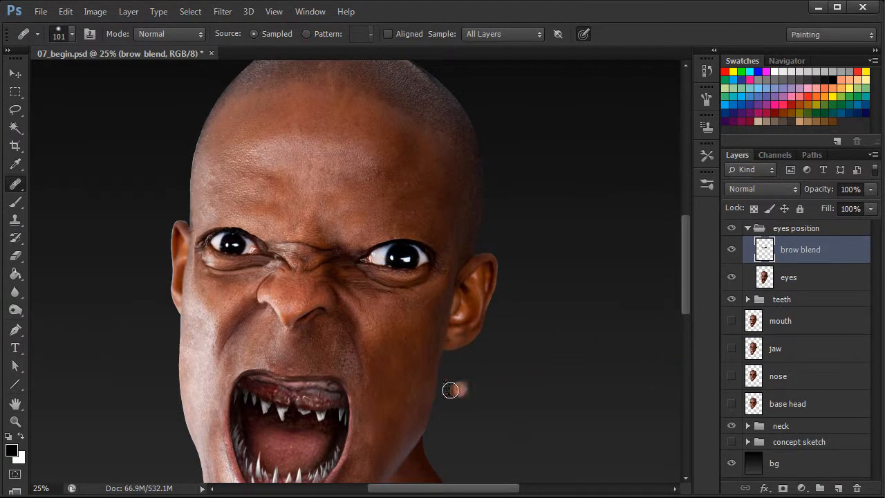
# - Hide the bg layer and the neck group so only the head is visible
pyautogui.hotkey('ctrl', '-')
pyautogui.moveTo(684, 290); pyautogui.dragTo(684, 340)
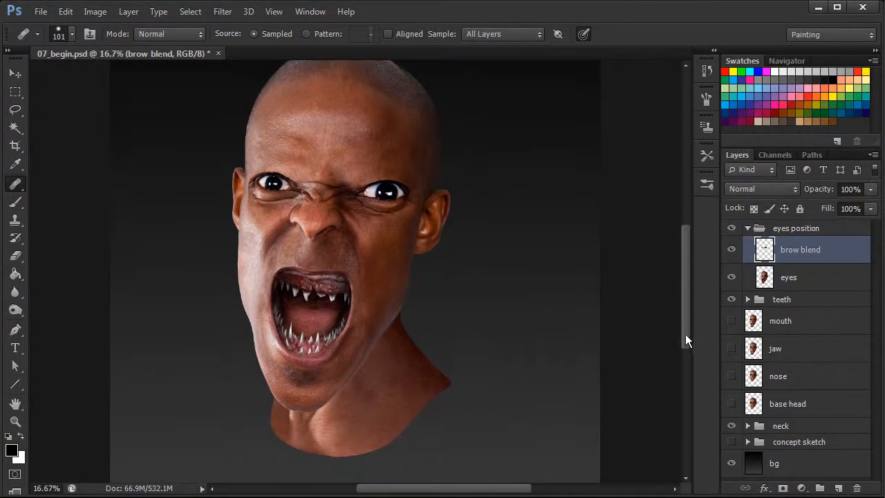
pyautogui.click(730, 465)
pyautogui.click(731, 426)
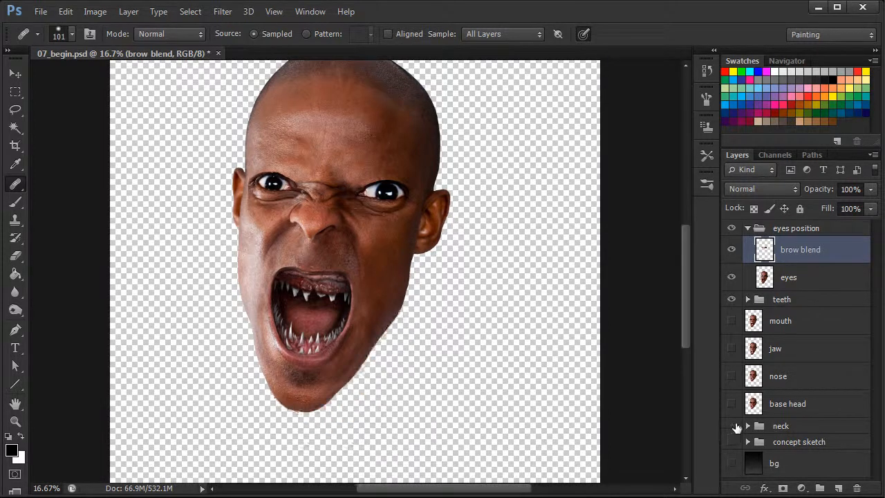
pyautogui.moveTo(686, 333); pyautogui.dragTo(701, 310)
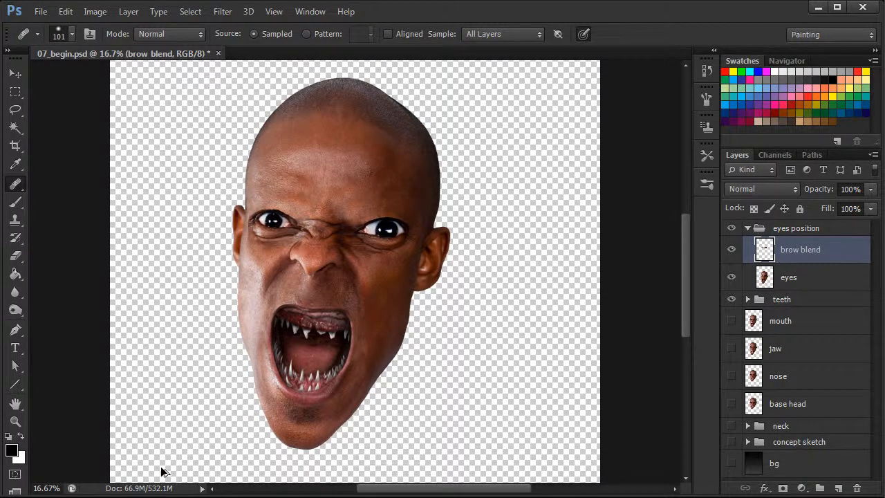
# - Stamp all visible layers into a new layer above brow blend and name it overall adjust
pyautogui.hotkey('ctrl', 'shift', 'alt', 'e')
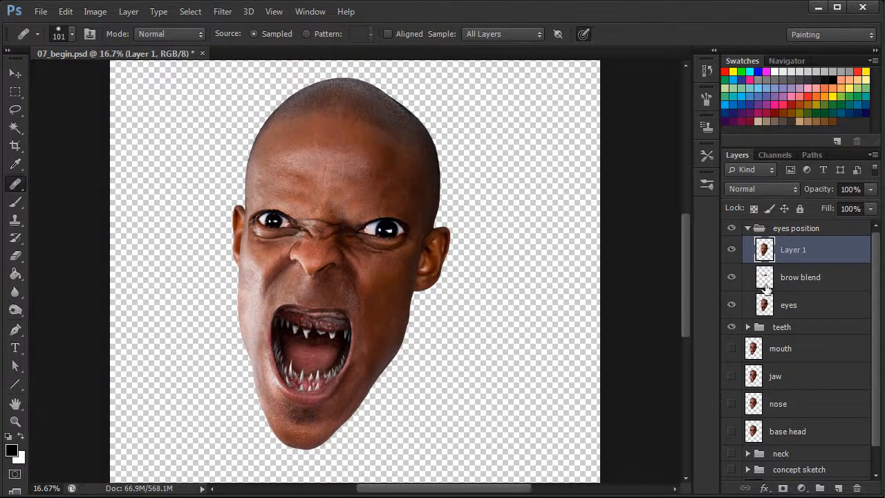
pyautogui.doubleClick(795, 250)
pyautogui.write('overall adjust')
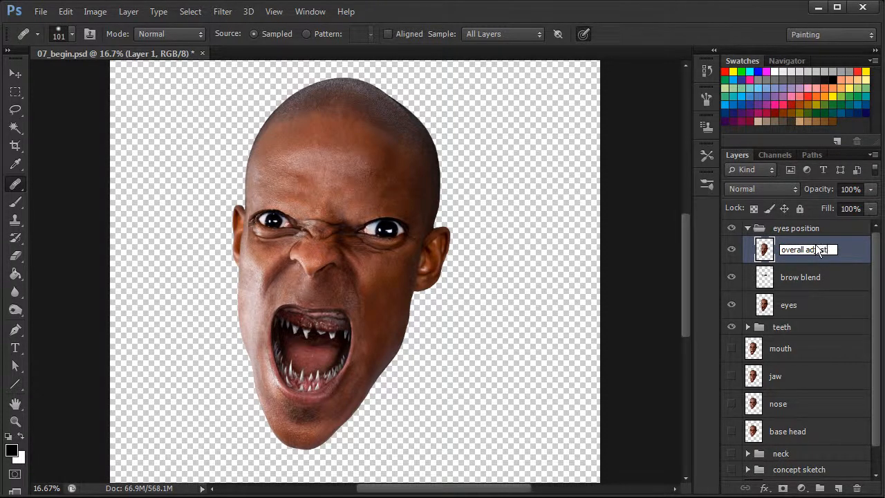
pyautogui.press('Return')
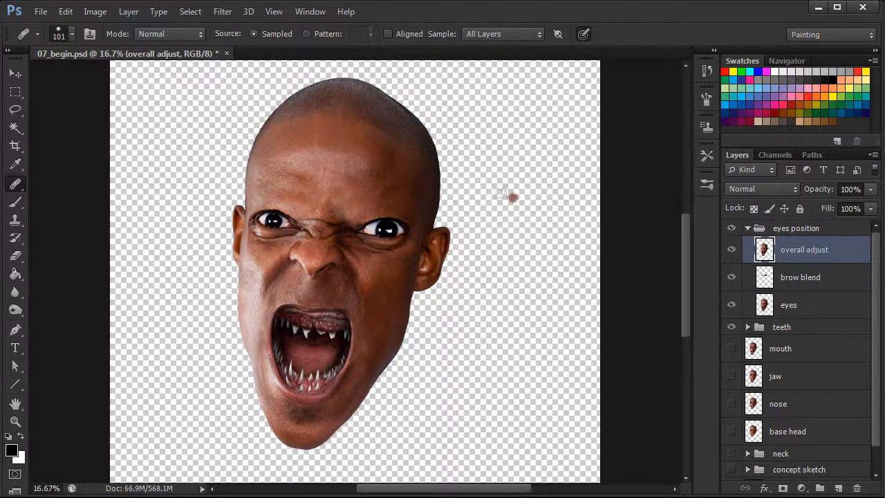
# - Open the overall adjust layer in Liquify and freeze the forehead, ears, nose and cheeks around the eyes with the brush at 203
pyautogui.click(222, 11)
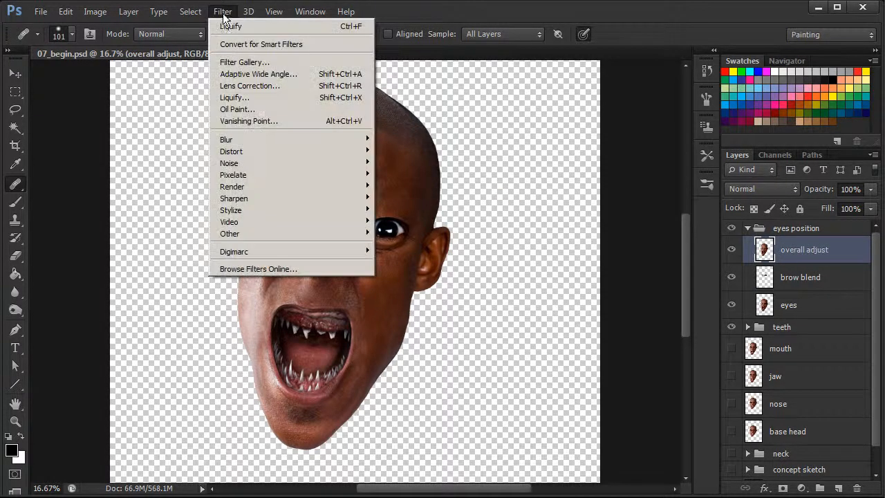
pyautogui.click(252, 100)
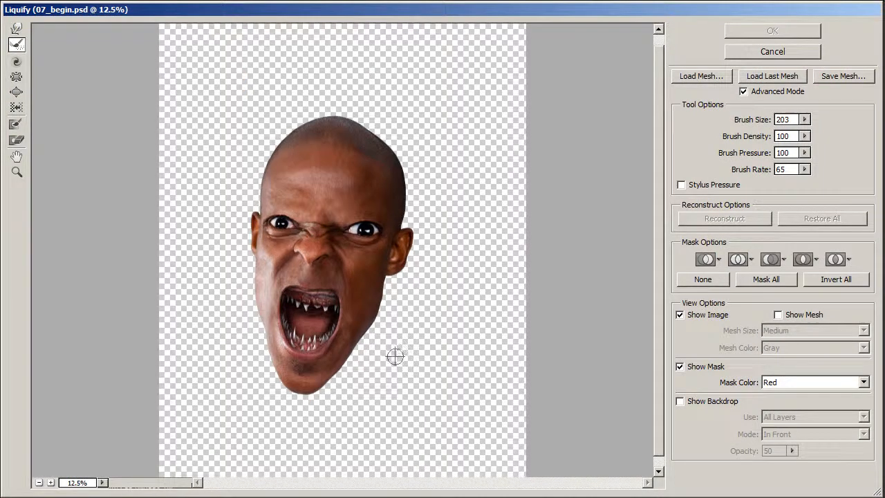
pyautogui.hotkey('ctrl', '+')
pyautogui.moveTo(657, 256)
pyautogui.mouseDown()
pyautogui.moveTo(659, 267)
pyautogui.moveTo(659, 260)
pyautogui.mouseUp()
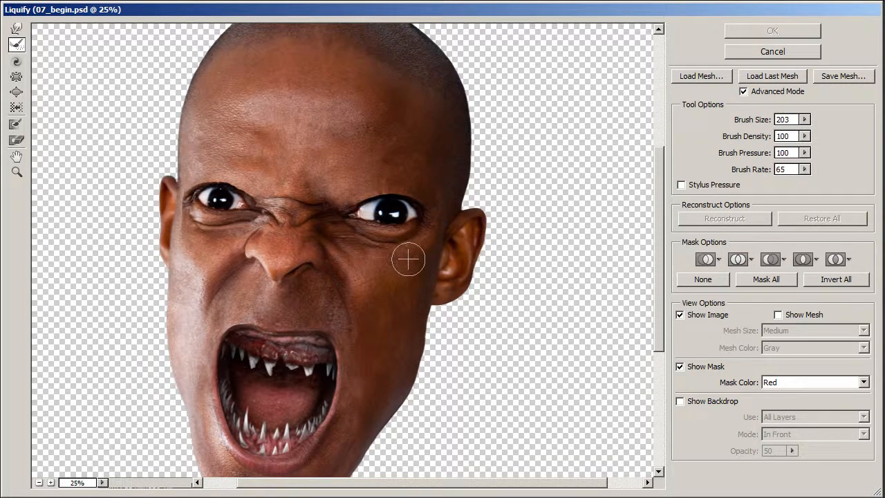
pyautogui.click(17, 123)
pyautogui.moveTo(254, 280)
pyautogui.mouseDown()
pyautogui.moveTo(285, 253)
pyautogui.moveTo(280, 243)
pyautogui.moveTo(317, 249)
pyautogui.moveTo(371, 279)
pyautogui.moveTo(317, 249)
pyautogui.moveTo(269, 246)
pyautogui.moveTo(195, 264)
pyautogui.moveTo(163, 258)
pyautogui.moveTo(196, 285)
pyautogui.moveTo(232, 285)
pyautogui.moveTo(214, 337)
pyautogui.moveTo(371, 293)
pyautogui.moveTo(458, 302)
pyautogui.moveTo(443, 295)
pyautogui.moveTo(461, 274)
pyautogui.moveTo(416, 313)
pyautogui.moveTo(474, 179)
pyautogui.moveTo(474, 228)
pyautogui.moveTo(456, 131)
pyautogui.moveTo(364, 110)
pyautogui.moveTo(320, 123)
pyautogui.moveTo(179, 131)
pyautogui.moveTo(158, 163)
pyautogui.moveTo(168, 184)
pyautogui.moveTo(170, 143)
pyautogui.moveTo(159, 152)
pyautogui.moveTo(207, 128)
pyautogui.moveTo(391, 134)
pyautogui.moveTo(336, 137)
pyautogui.moveTo(398, 144)
pyautogui.moveTo(467, 181)
pyautogui.moveTo(446, 169)
pyautogui.moveTo(467, 198)
pyautogui.moveTo(378, 139)
pyautogui.moveTo(210, 139)
pyautogui.moveTo(449, 142)
pyautogui.moveTo(174, 139)
pyautogui.moveTo(447, 118)
pyautogui.mouseUp()
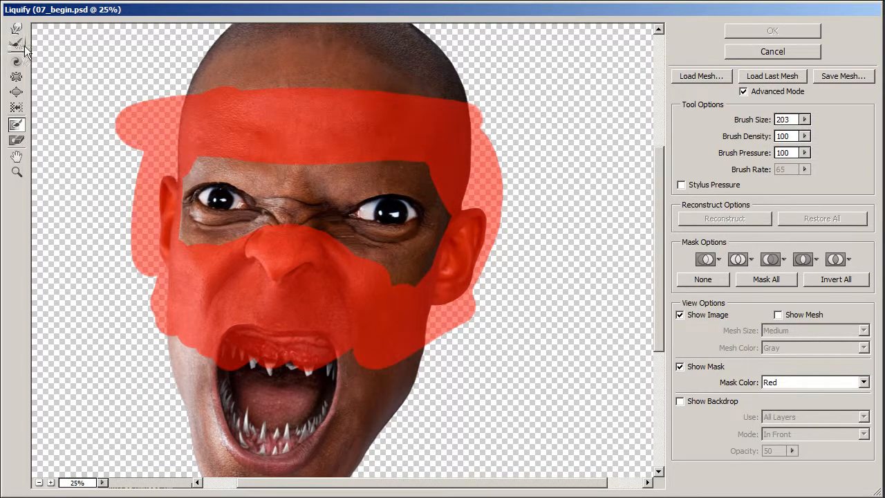
# - Enlarge both eyes with the Bloat tool at brush size 551
pyautogui.click(16, 92)
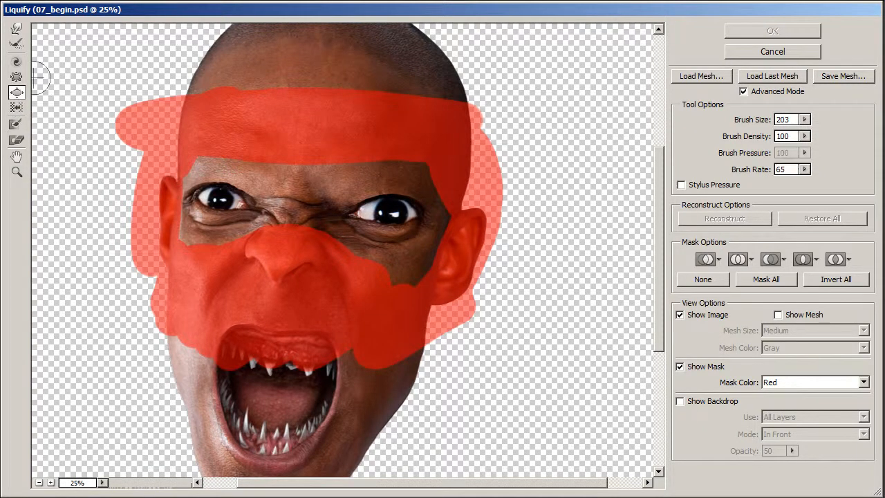
pyautogui.moveTo(743, 119)
pyautogui.mouseDown()
pyautogui.moveTo(763, 118)
pyautogui.moveTo(726, 124)
pyautogui.moveTo(768, 119)
pyautogui.moveTo(696, 122)
pyautogui.mouseUp()
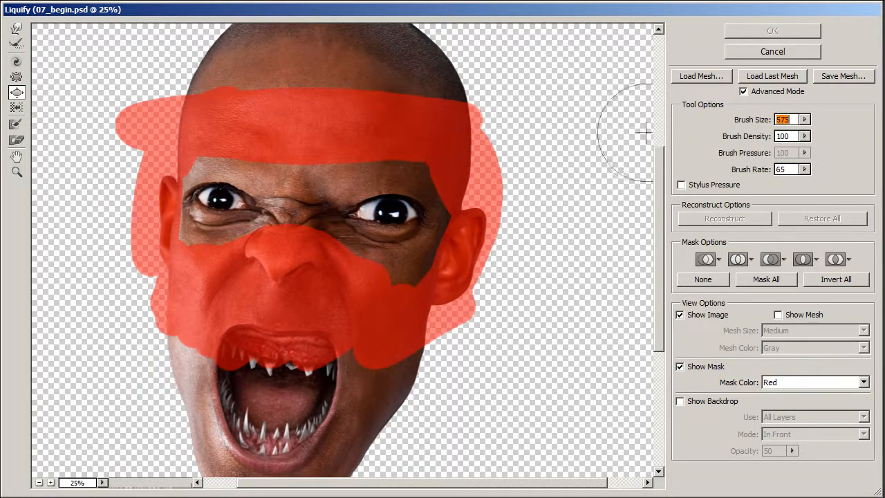
pyautogui.moveTo(750, 118)
pyautogui.mouseDown()
pyautogui.moveTo(742, 117)
pyautogui.moveTo(750, 120)
pyautogui.mouseUp()
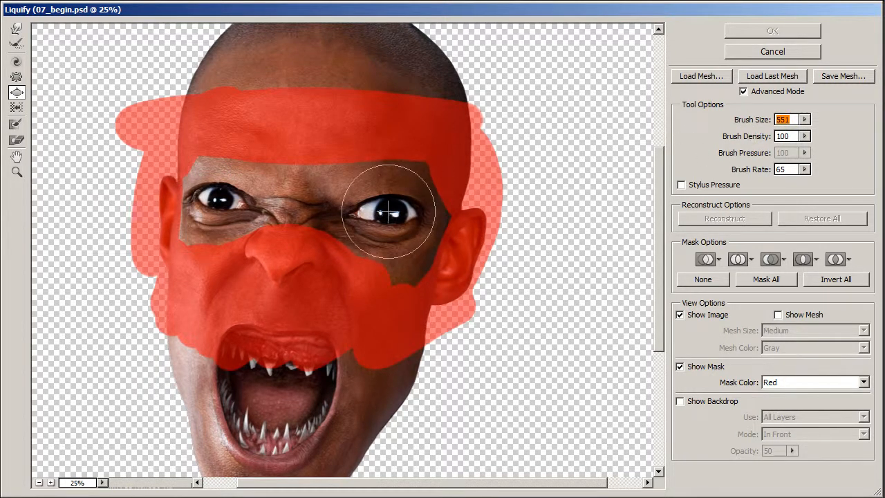
pyautogui.moveTo(387, 213); pyautogui.dragTo(387, 214)
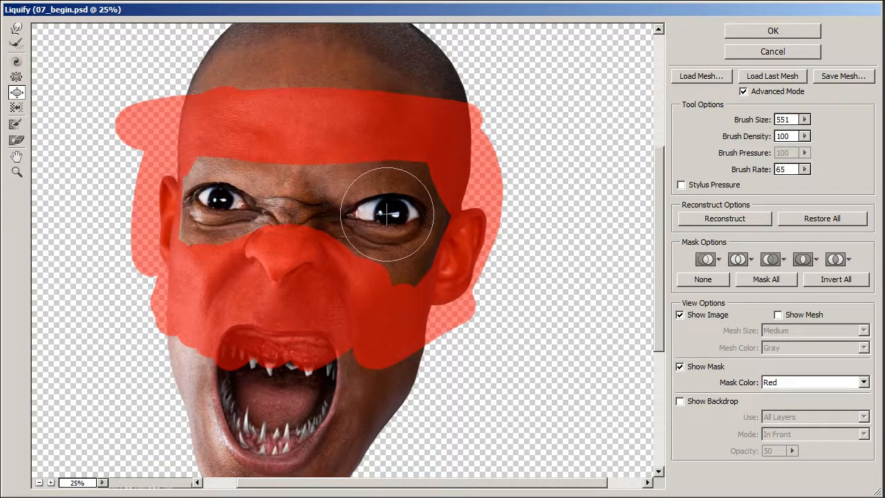
pyautogui.click(387, 213)
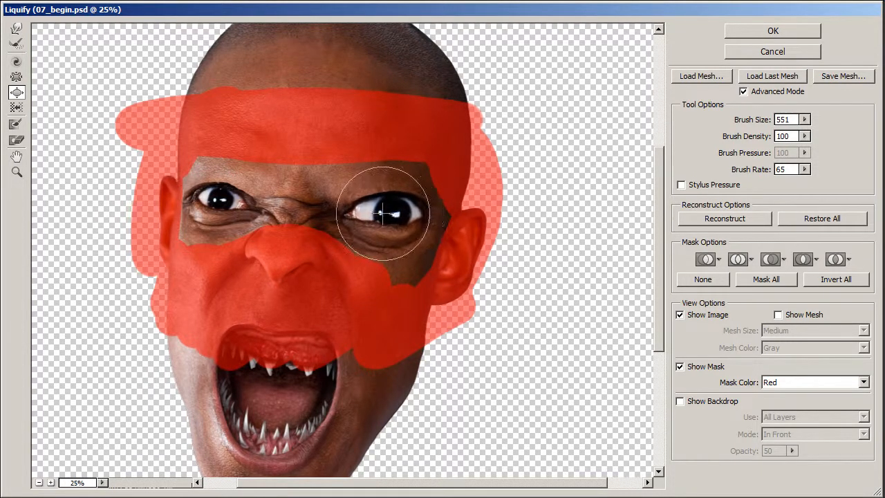
pyautogui.click(214, 196)
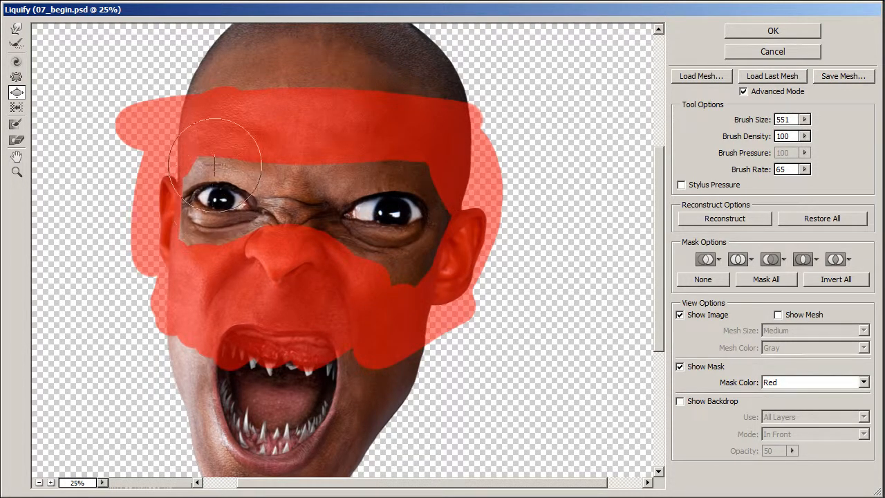
pyautogui.click(215, 200)
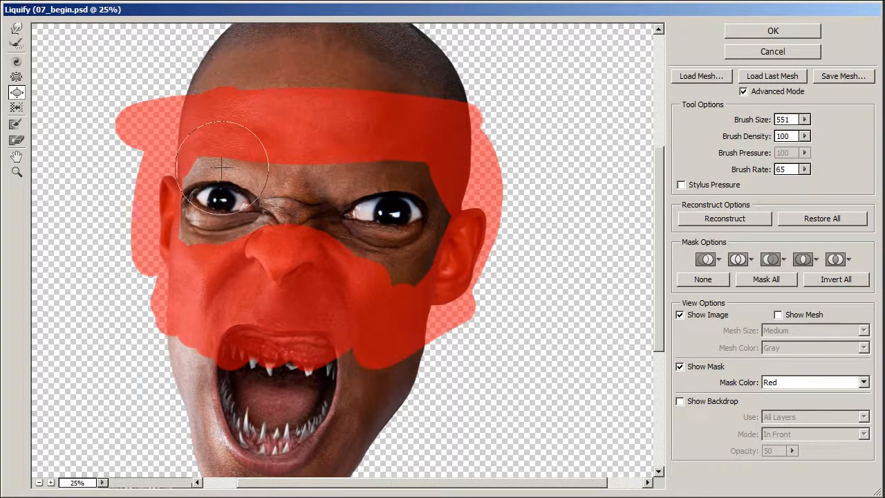
pyautogui.click(384, 211)
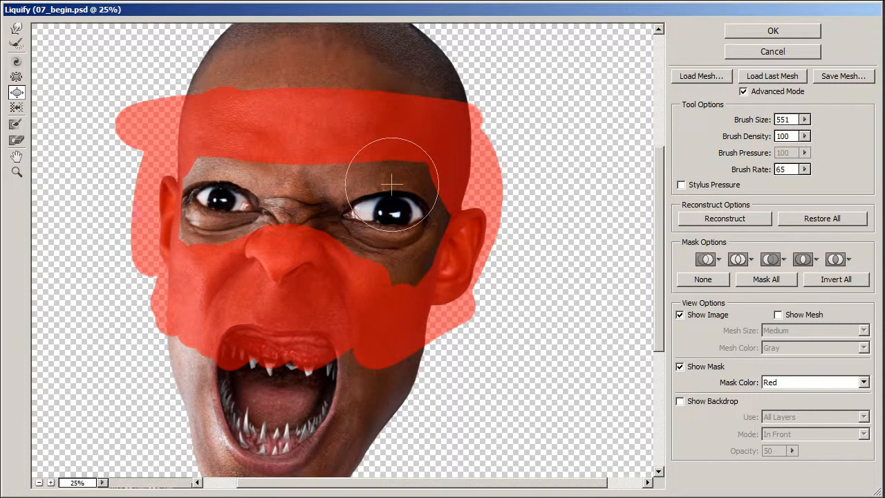
# - Push the upper lids of both eyes upward with Forward Warp, reducing the brush from 307 to 223 and its density to 57
pyautogui.click(17, 30)
pyautogui.moveTo(754, 119); pyautogui.dragTo(749, 120)
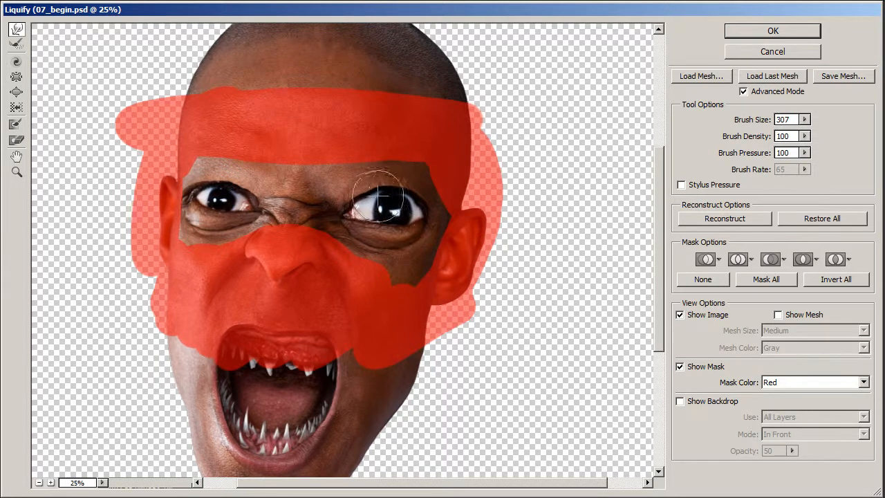
pyautogui.moveTo(761, 126)
pyautogui.mouseDown()
pyautogui.moveTo(751, 141)
pyautogui.moveTo(731, 141)
pyautogui.moveTo(744, 124)
pyautogui.moveTo(739, 140)
pyautogui.moveTo(758, 133)
pyautogui.mouseUp()
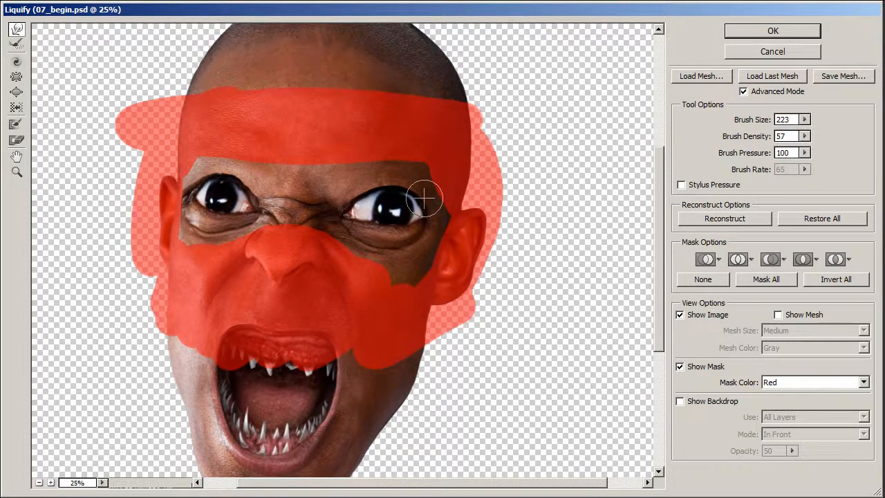
# - Thaw the frozen areas across the face and head with the Thaw Mask tool at brush size 609
pyautogui.click(18, 141)
pyautogui.moveTo(735, 122); pyautogui.dragTo(755, 124)
pyautogui.moveTo(488, 207)
pyautogui.mouseDown()
pyautogui.moveTo(409, 314)
pyautogui.moveTo(435, 105)
pyautogui.moveTo(205, 164)
pyautogui.moveTo(200, 304)
pyautogui.moveTo(345, 365)
pyautogui.moveTo(436, 366)
pyautogui.mouseUp()
pyautogui.moveTo(657, 233); pyautogui.dragTo(658, 216)
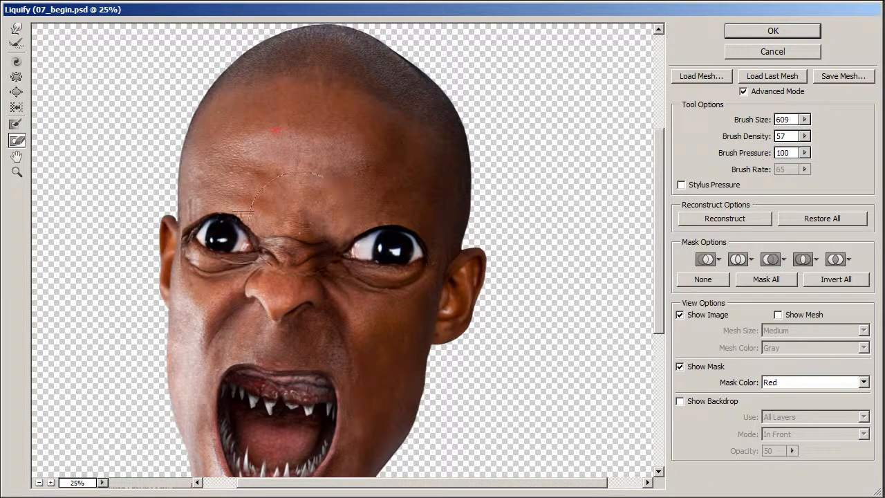
# - Pull the image-right ear and side of the head outward with Forward Warp at brush size 733 and density 83
pyautogui.press('w')
pyautogui.click(760, 122)
pyautogui.moveTo(745, 139); pyautogui.dragTo(763, 139)
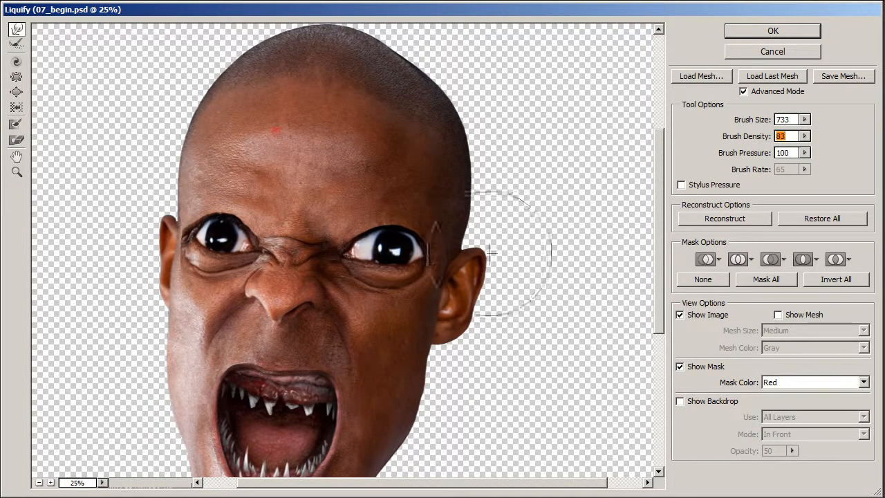
pyautogui.moveTo(482, 278)
pyautogui.mouseDown()
pyautogui.moveTo(492, 215)
pyautogui.moveTo(499, 219)
pyautogui.moveTo(463, 313)
pyautogui.moveTo(471, 314)
pyautogui.moveTo(446, 360)
pyautogui.moveTo(452, 320)
pyautogui.moveTo(492, 240)
pyautogui.moveTo(496, 317)
pyautogui.moveTo(493, 238)
pyautogui.moveTo(466, 111)
pyautogui.moveTo(419, 340)
pyautogui.moveTo(468, 325)
pyautogui.moveTo(482, 200)
pyautogui.moveTo(500, 156)
pyautogui.moveTo(479, 225)
pyautogui.moveTo(489, 295)
pyautogui.moveTo(471, 340)
pyautogui.moveTo(430, 291)
pyautogui.moveTo(427, 270)
pyautogui.moveTo(462, 284)
pyautogui.moveTo(418, 273)
pyautogui.moveTo(469, 285)
pyautogui.moveTo(461, 292)
pyautogui.moveTo(440, 283)
pyautogui.mouseUp()
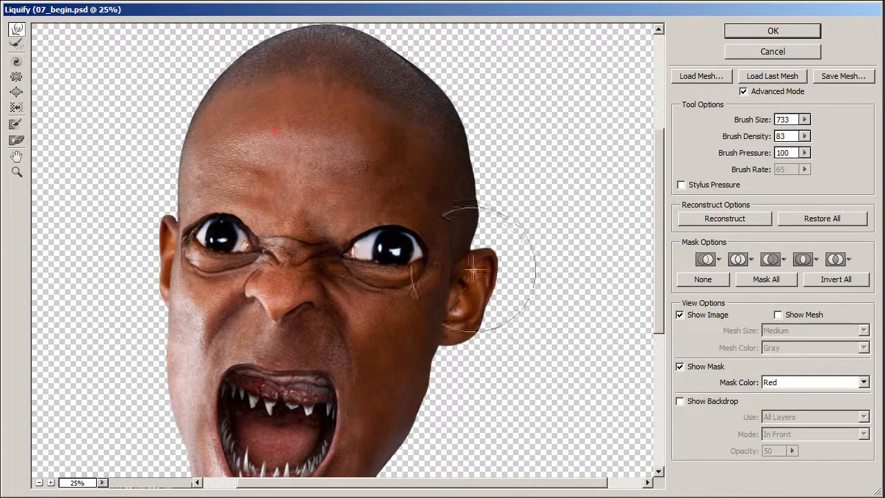
# - Refine the image-right jaw and temple contours with Forward Warp, using a brush size of 329
pyautogui.moveTo(663, 256); pyautogui.dragTo(657, 284)
pyautogui.moveTo(747, 122)
pyautogui.mouseDown()
pyautogui.moveTo(735, 124)
pyautogui.moveTo(744, 123)
pyautogui.mouseUp()
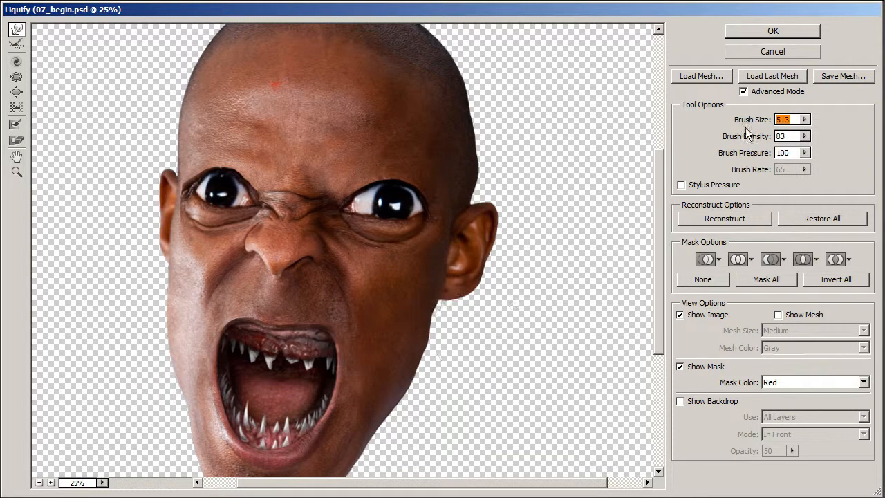
pyautogui.moveTo(465, 351); pyautogui.dragTo(445, 349)
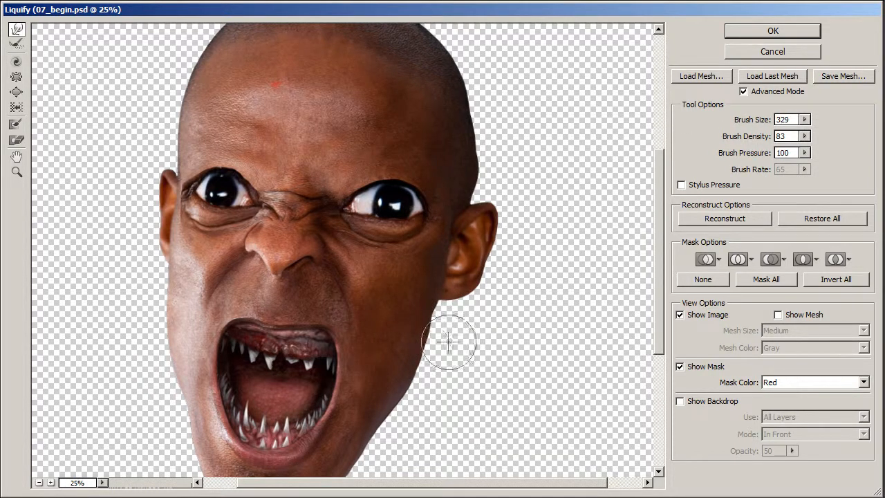
pyautogui.moveTo(436, 392); pyautogui.dragTo(429, 390)
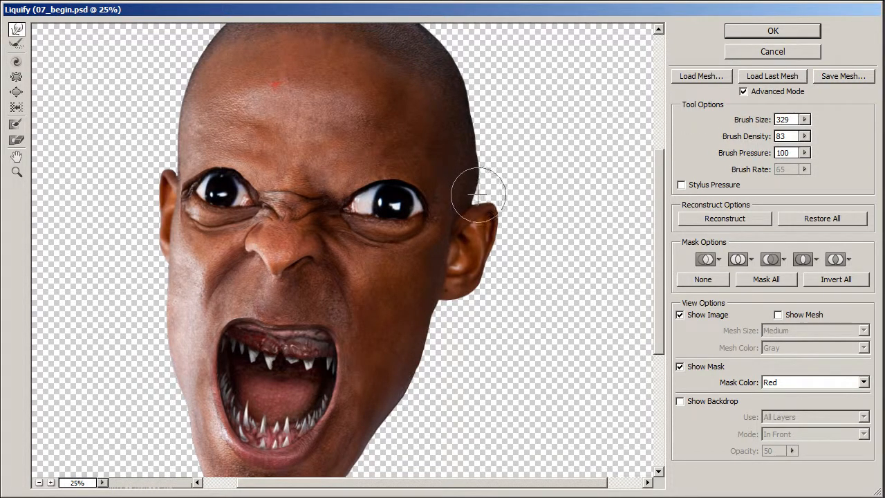
pyautogui.moveTo(479, 145); pyautogui.dragTo(483, 139)
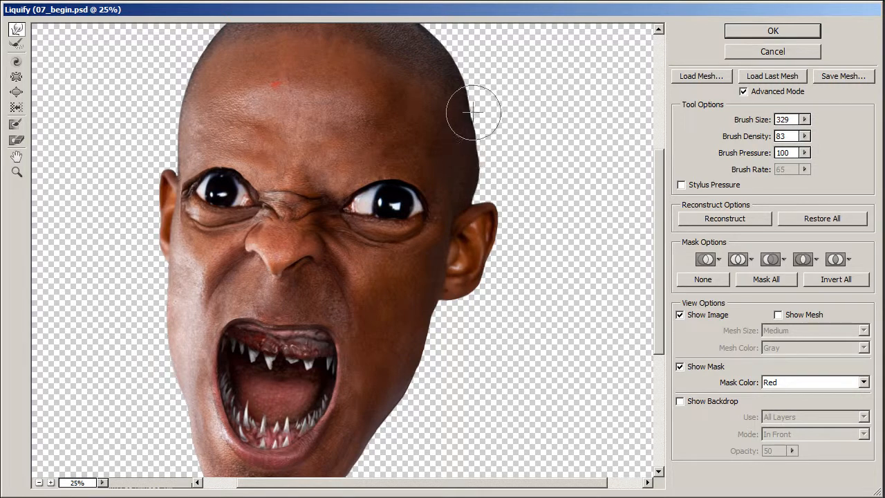
# - Reshape the image-right ear and the adjoining head outline with Forward Warp at brush size 705
pyautogui.moveTo(747, 121); pyautogui.dragTo(802, 119)
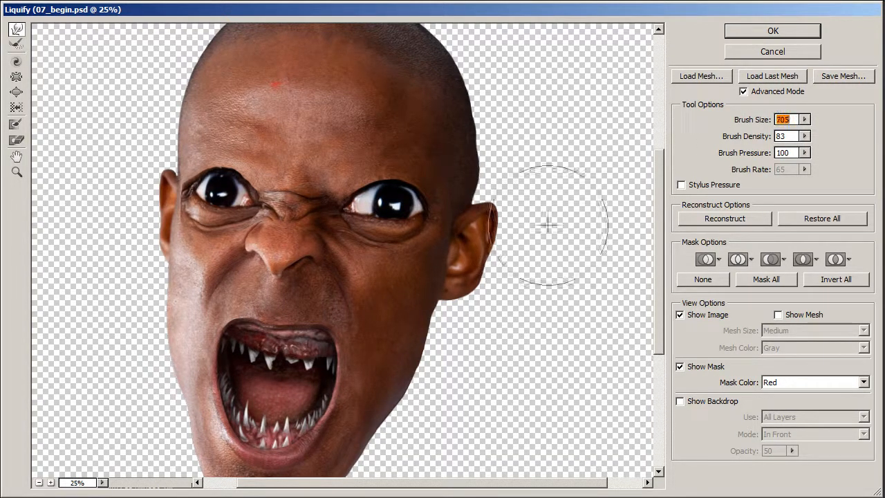
pyautogui.moveTo(470, 262)
pyautogui.mouseDown()
pyautogui.moveTo(492, 206)
pyautogui.moveTo(474, 227)
pyautogui.mouseUp()
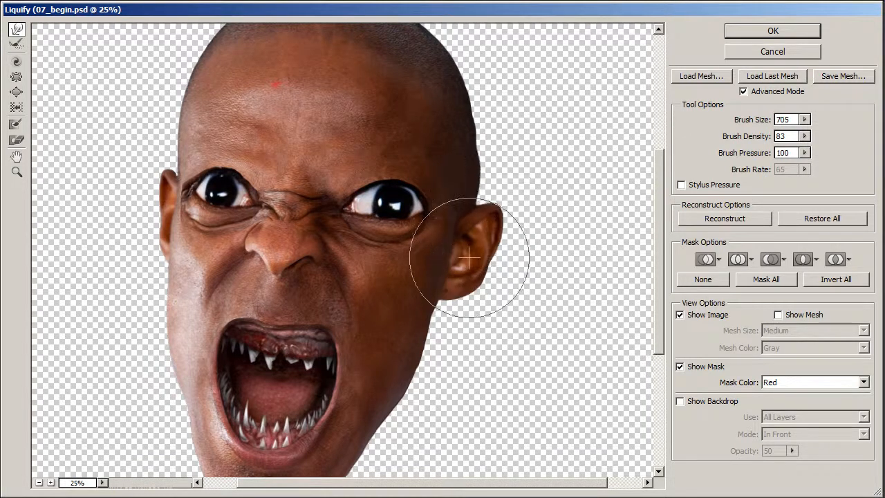
pyautogui.moveTo(452, 311); pyautogui.dragTo(438, 297)
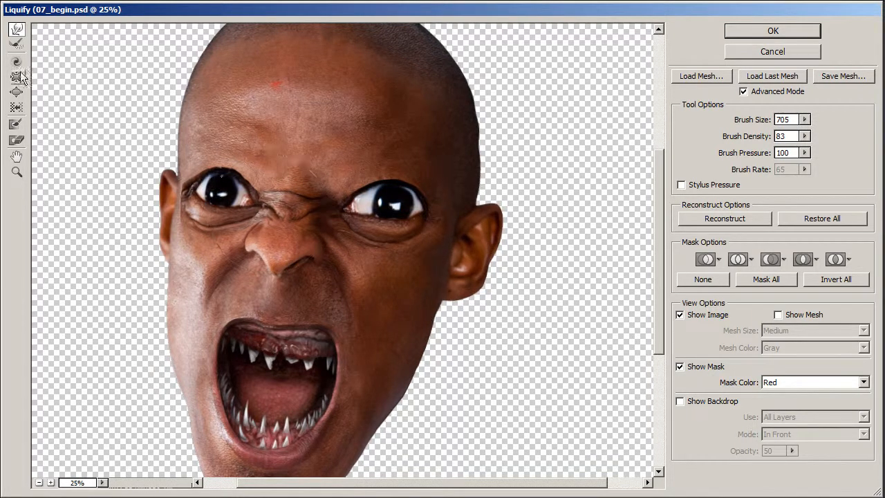
# - Touch up the image-right jaw and head outline with the Reconstruct tool at brush size 351, and apply the Liquify changes
pyautogui.click(20, 44)
pyautogui.moveTo(753, 120); pyautogui.dragTo(718, 120)
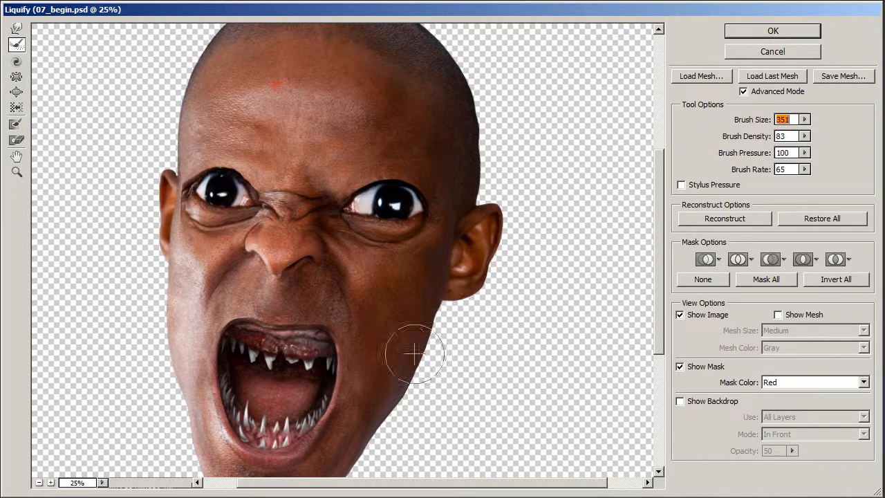
pyautogui.moveTo(435, 348); pyautogui.dragTo(413, 370)
pyautogui.moveTo(507, 125)
pyautogui.mouseDown()
pyautogui.moveTo(484, 70)
pyautogui.moveTo(498, 131)
pyautogui.moveTo(489, 75)
pyautogui.moveTo(492, 81)
pyautogui.moveTo(509, 48)
pyautogui.mouseUp()
pyautogui.click(776, 35)
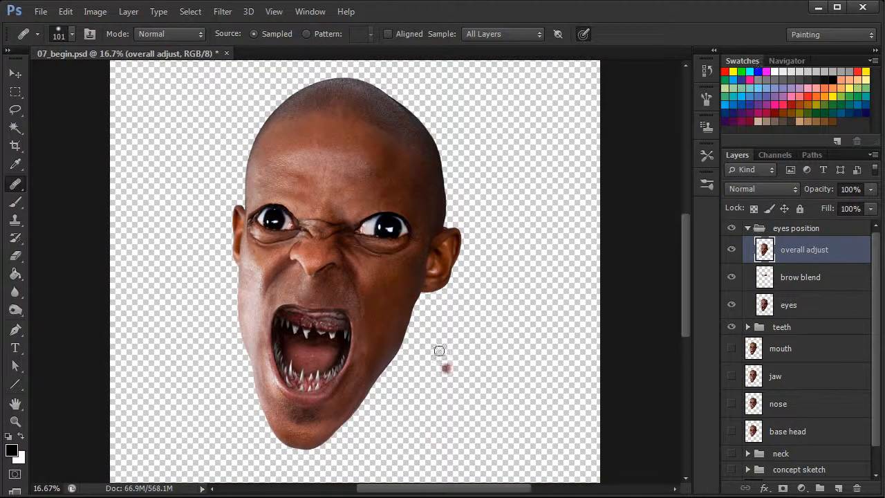
# - Set up the Brush tool with a hard round tip at 59 px and 100% hardness
pyautogui.press('b')
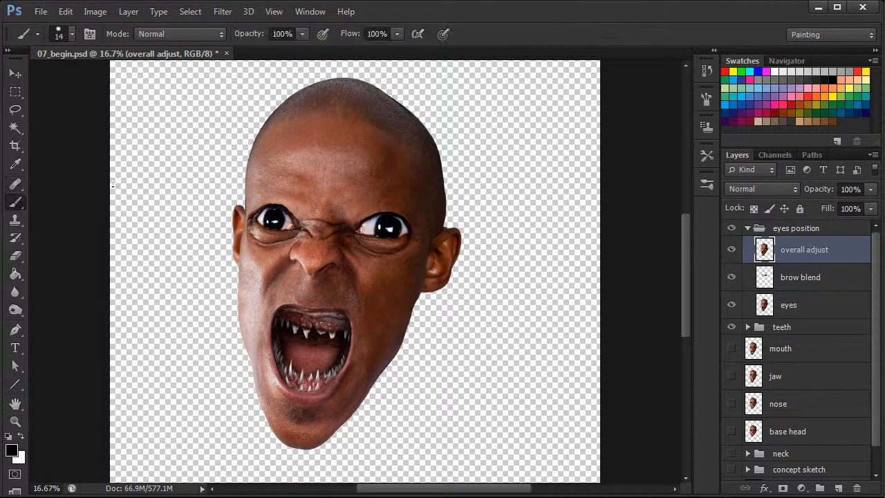
pyautogui.rightClick(457, 252)
pyautogui.moveTo(489, 286); pyautogui.dragTo(512, 284)
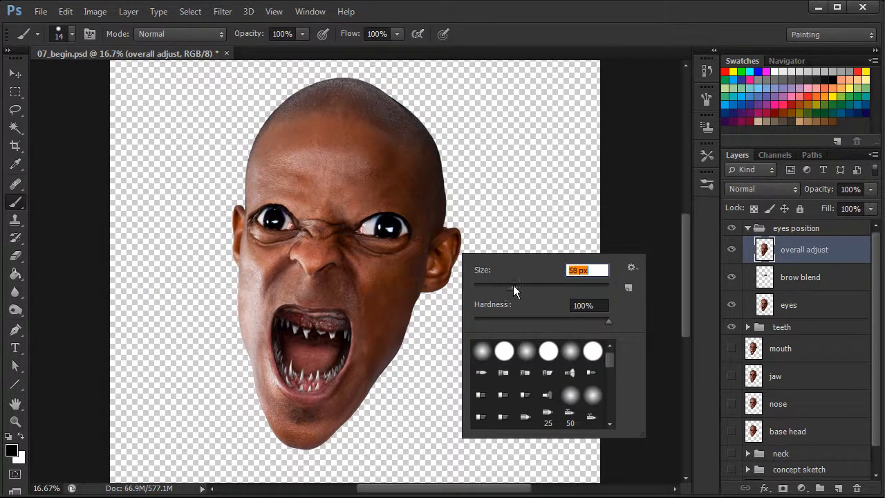
pyautogui.click(504, 351)
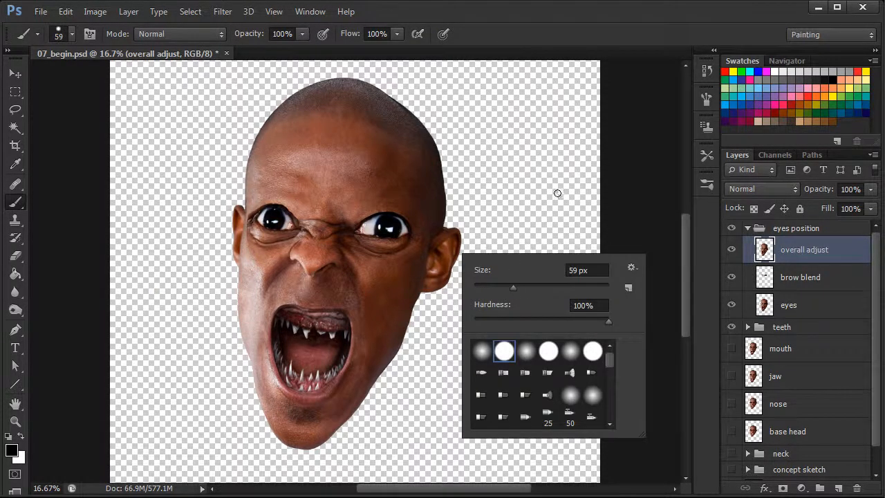
pyautogui.click(708, 97)
pyautogui.click(437, 215)
pyautogui.click(709, 97)
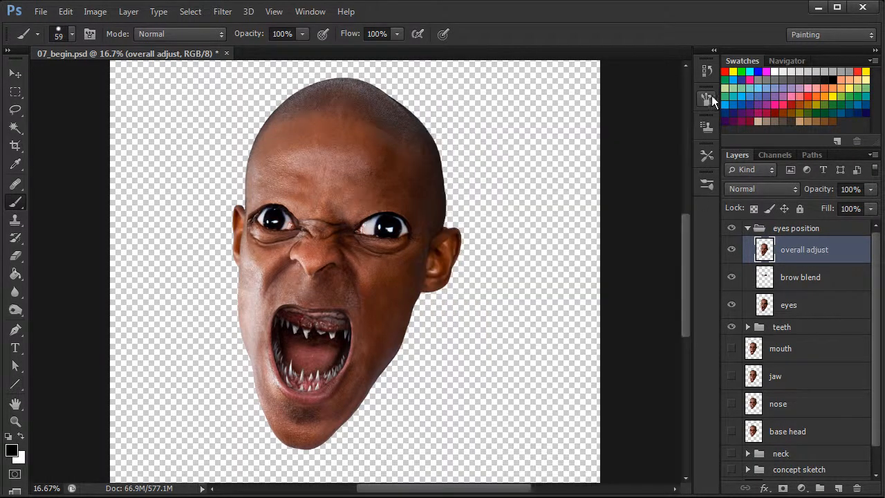
# - Set the brush size to 22 px and paint light grey eye whites around both dark pupils on the overall adjust layer
pyautogui.hotkey('ctrl', '+')
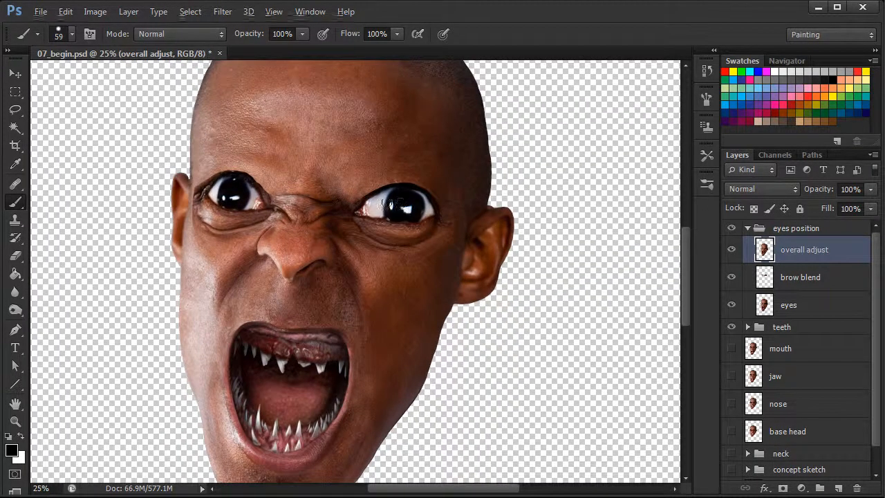
pyautogui.rightClick(391, 193)
pyautogui.write('22')
pyautogui.press('Return')
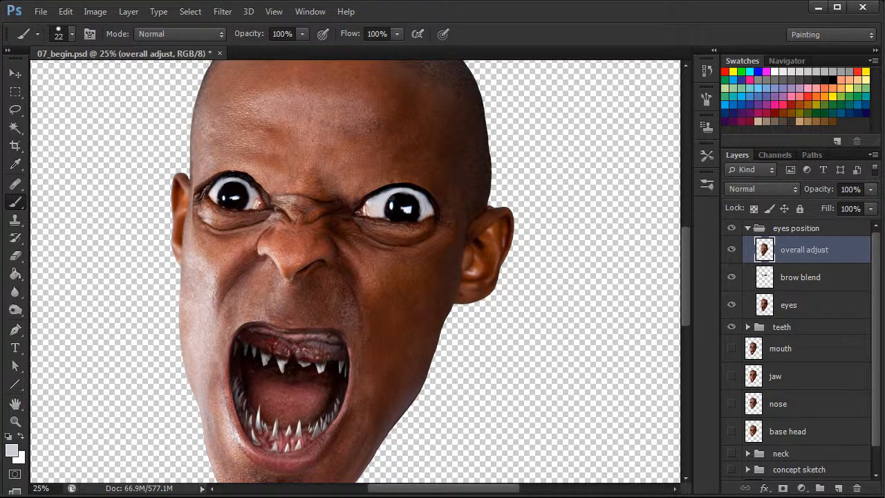
pyautogui.scroll(-2, 426, 401)
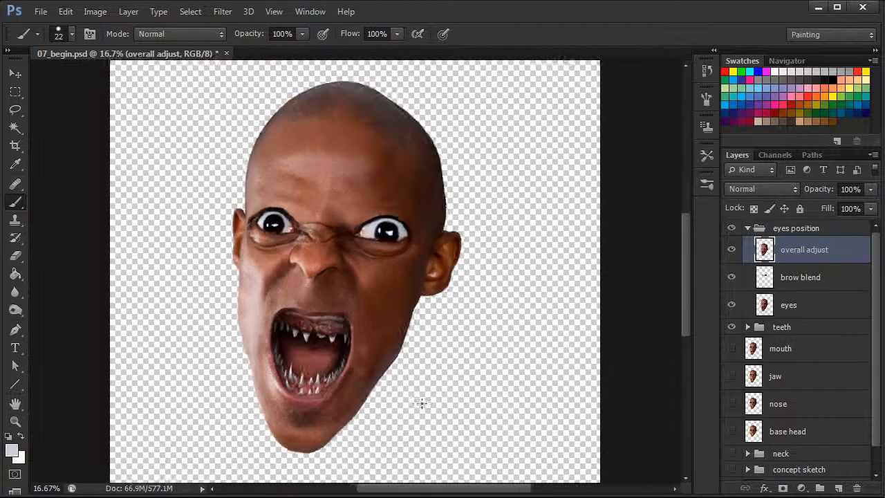
pyautogui.scroll(1, 427, 400)
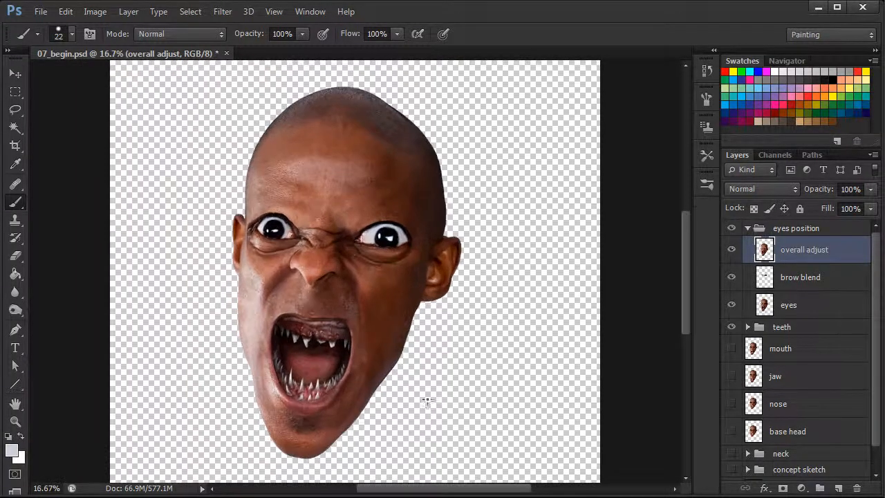
pyautogui.scroll(1, 429, 398)
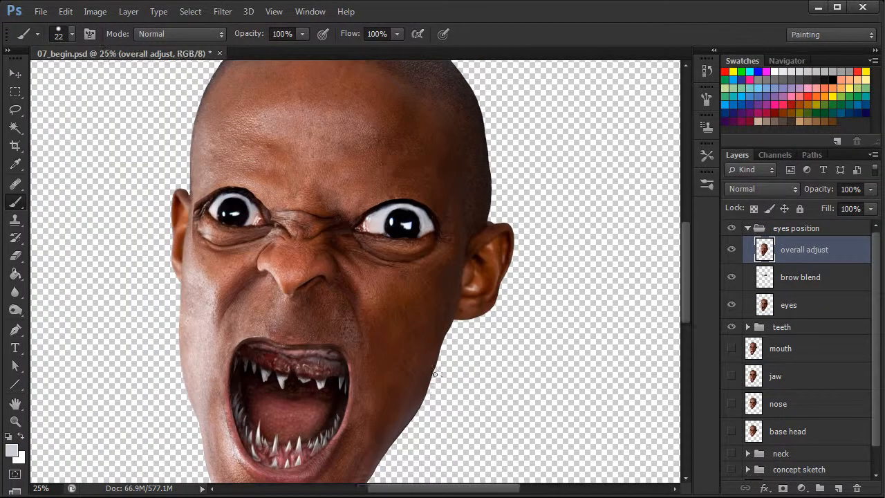
# - Blend the skin around the image-left eye and above the image-right eye's inner corner with the Healing Brush at 101 px, sampling all layers
pyautogui.click(17, 185)
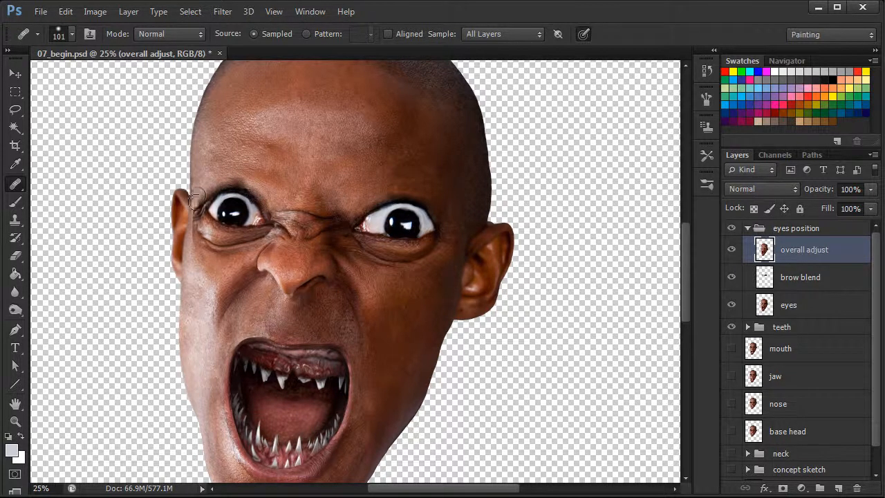
pyautogui.moveTo(198, 201); pyautogui.dragTo(192, 229)
pyautogui.keyDown('alt'); pyautogui.click(196, 247); pyautogui.keyUp('alt')
pyautogui.keyDown('alt'); pyautogui.click(260, 178); pyautogui.keyUp('alt')
pyautogui.moveTo(245, 184); pyautogui.dragTo(248, 187)
pyautogui.click(267, 191)
pyautogui.keyDown('alt'); pyautogui.click(355, 201); pyautogui.keyUp('alt')
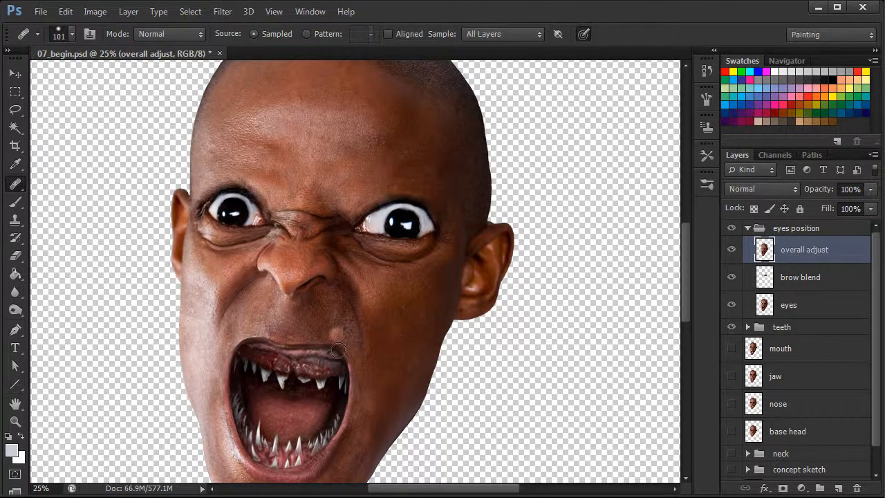
pyautogui.hotkey('ctrl', '-')
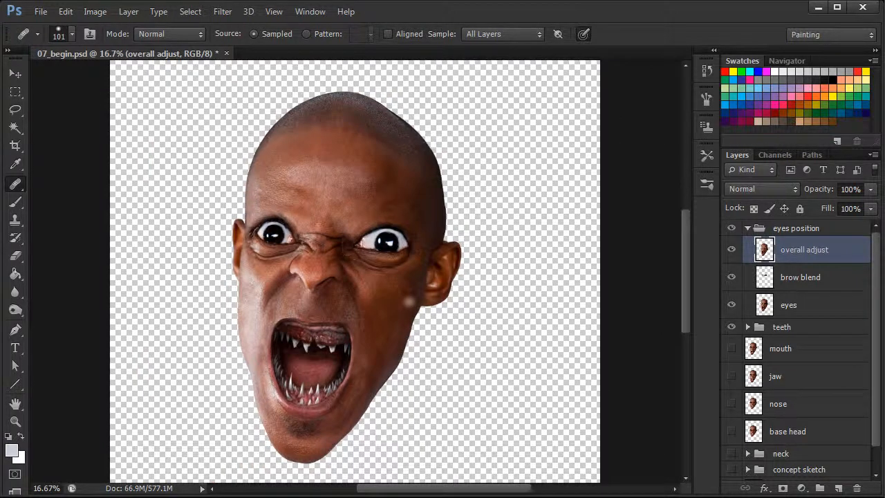
# - Touch up the inner corner of the image-right eye with dark brown paint, using the 22 px brush
pyautogui.hotkey('ctrl', '+')
pyautogui.click(15, 202)
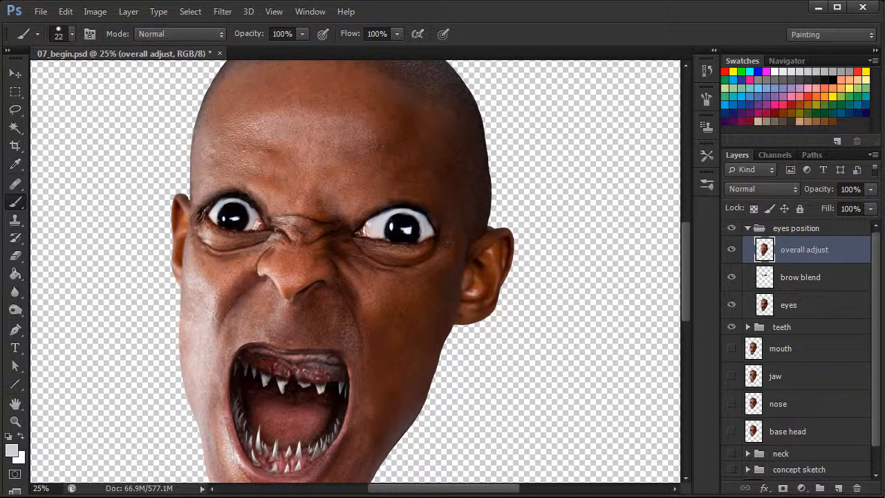
pyautogui.keyDown('alt'); pyautogui.click(367, 220); pyautogui.keyUp('alt')
pyautogui.hotkey('ctrl', '-')
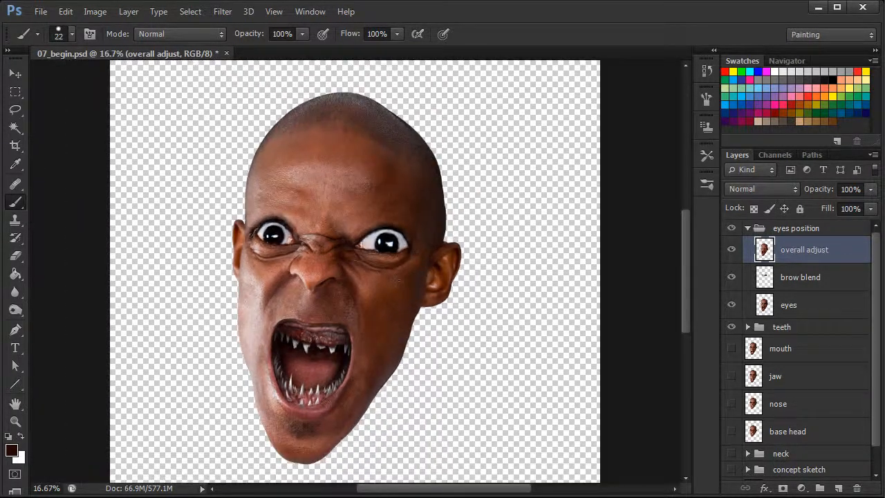